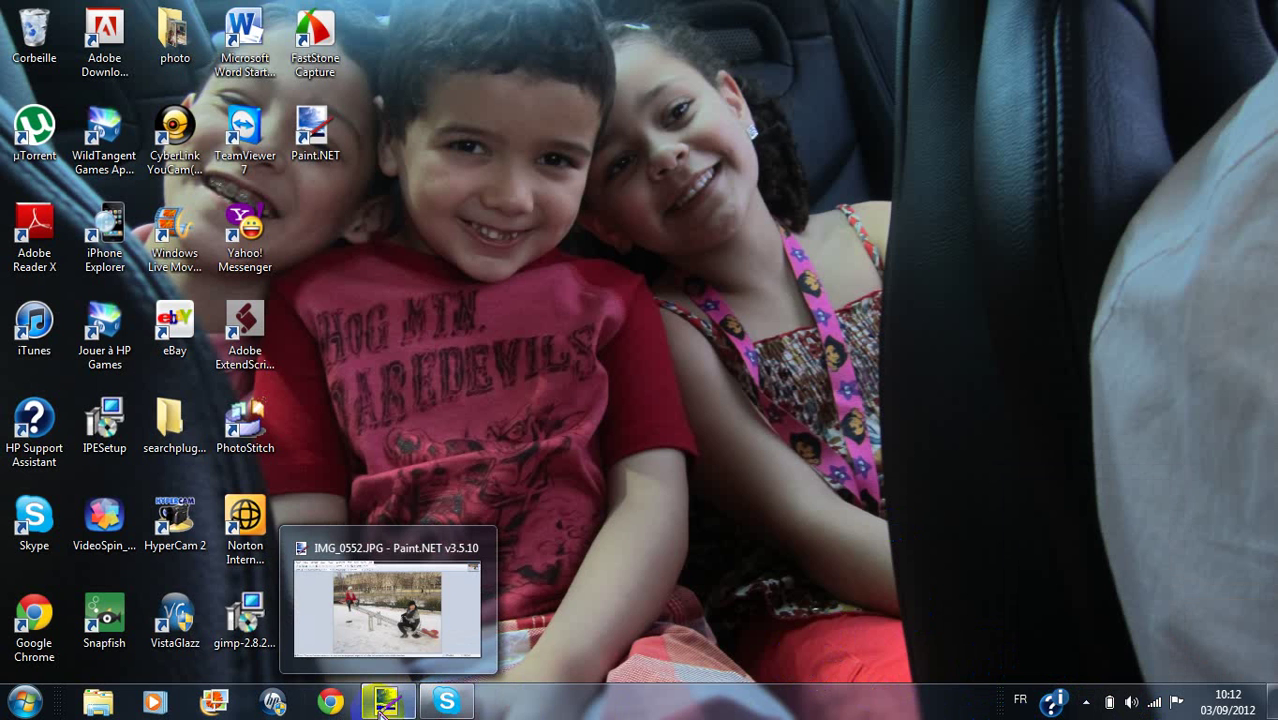
# Switch to Paint.NET and outline the girl in the red coat with a freehand Lasso selection of about 565 × 1009 pixels
pyautogui.click(381, 706)
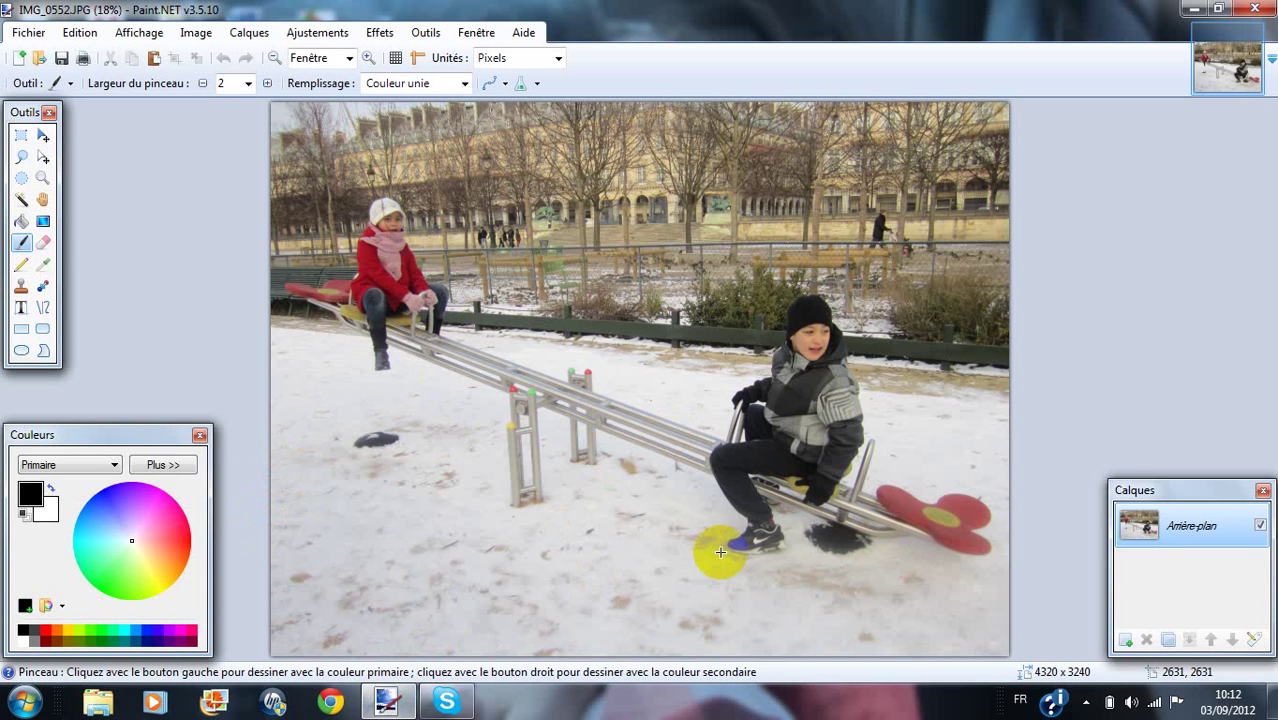
pyautogui.moveTo(799, 443)
pyautogui.mouseDown()
pyautogui.moveTo(835, 499)
pyautogui.moveTo(751, 451)
pyautogui.moveTo(773, 505)
pyautogui.moveTo(742, 460)
pyautogui.moveTo(647, 409)
pyautogui.mouseUp()
pyautogui.moveTo(393, 225)
pyautogui.mouseDown()
pyautogui.moveTo(443, 298)
pyautogui.moveTo(431, 179)
pyautogui.moveTo(370, 307)
pyautogui.moveTo(401, 168)
pyautogui.moveTo(385, 317)
pyautogui.moveTo(403, 321)
pyautogui.moveTo(365, 338)
pyautogui.mouseUp()
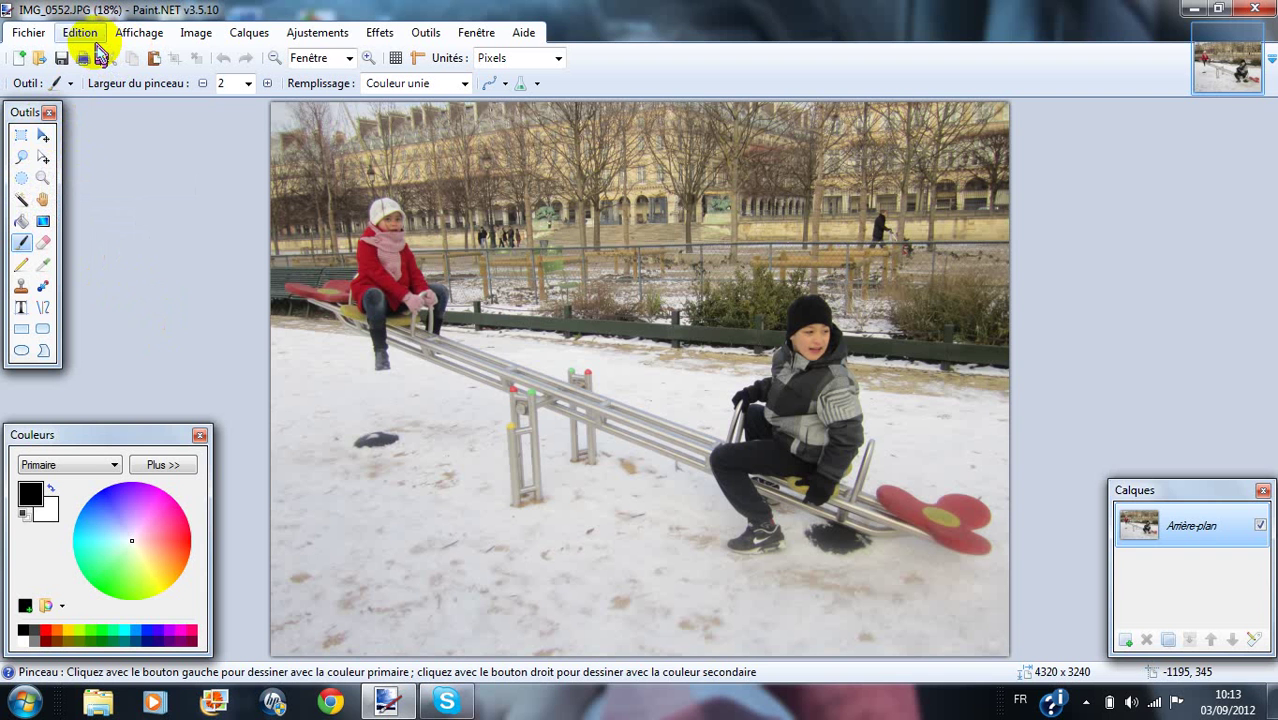
pyautogui.click(22, 155)
pyautogui.moveTo(378, 207)
pyautogui.mouseDown()
pyautogui.moveTo(391, 185)
pyautogui.moveTo(368, 216)
pyautogui.moveTo(353, 284)
pyautogui.moveTo(382, 369)
pyautogui.moveTo(390, 298)
pyautogui.moveTo(441, 305)
pyautogui.moveTo(426, 326)
pyautogui.moveTo(438, 330)
pyautogui.moveTo(452, 308)
pyautogui.moveTo(431, 283)
pyautogui.mouseUp()
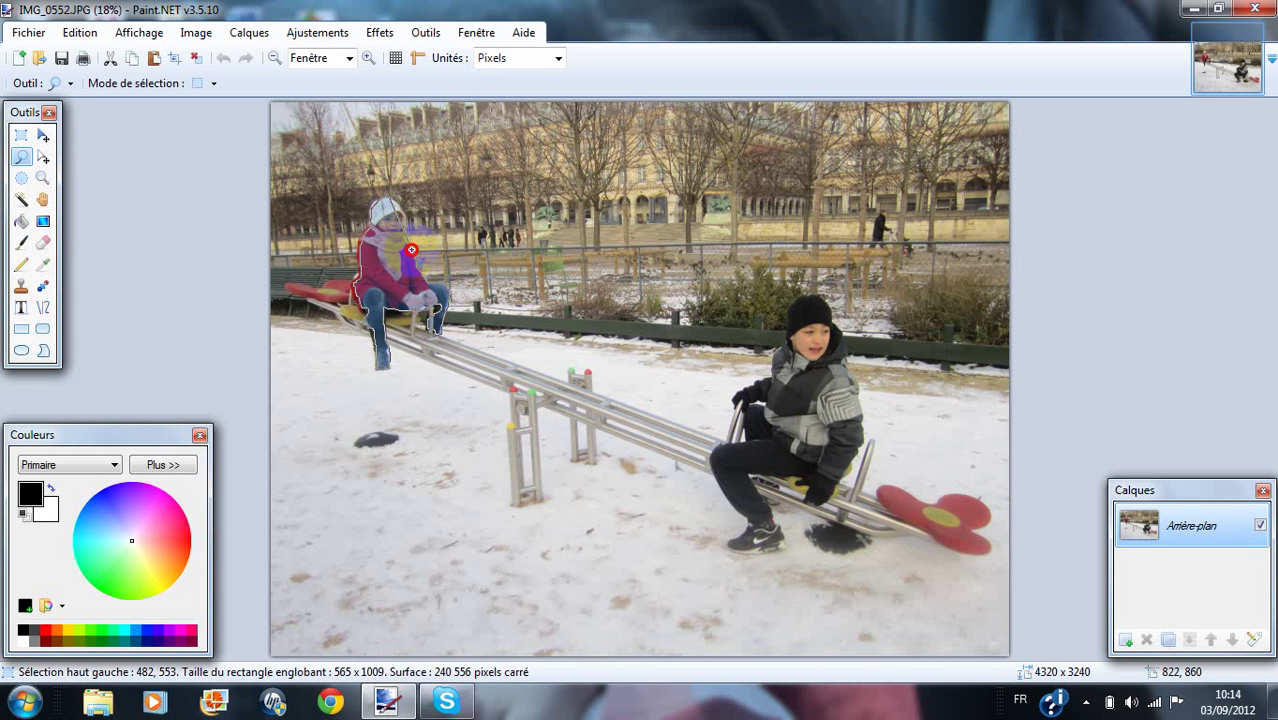
pyautogui.moveTo(406, 239); pyautogui.dragTo(388, 192)
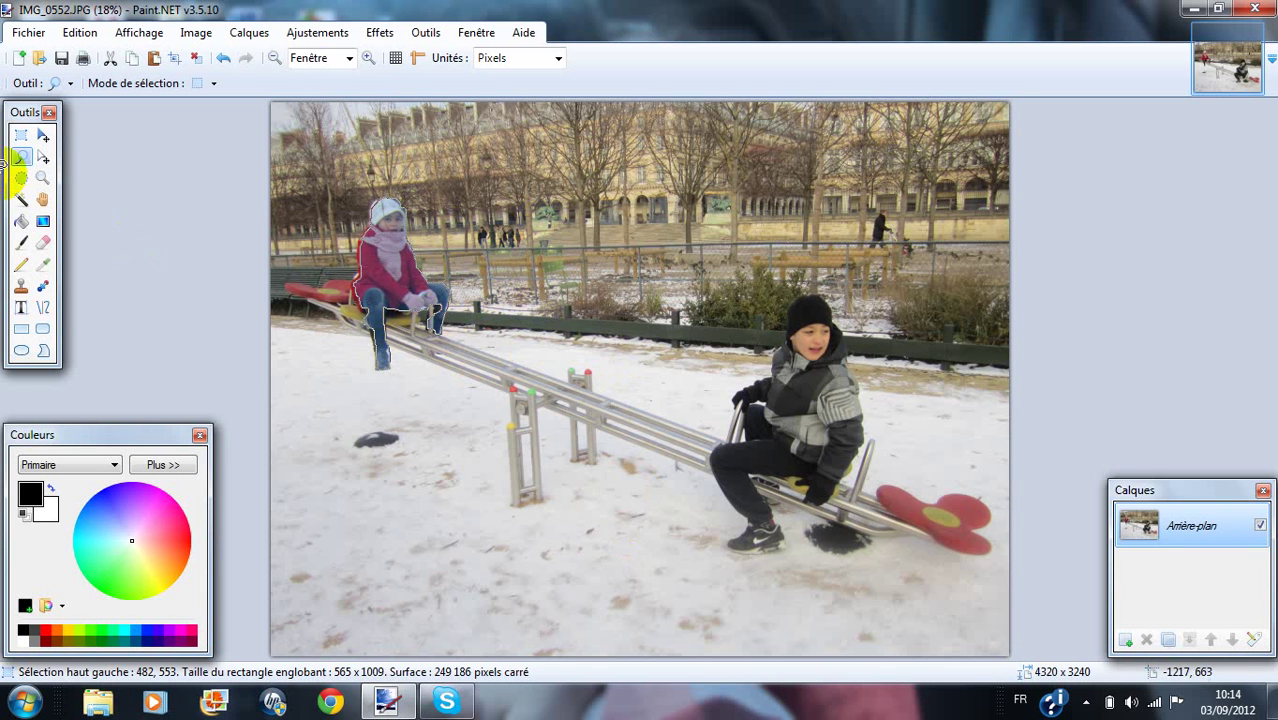
# Copy the selected girl and paste the copy into the same layer
pyautogui.click(80, 34)
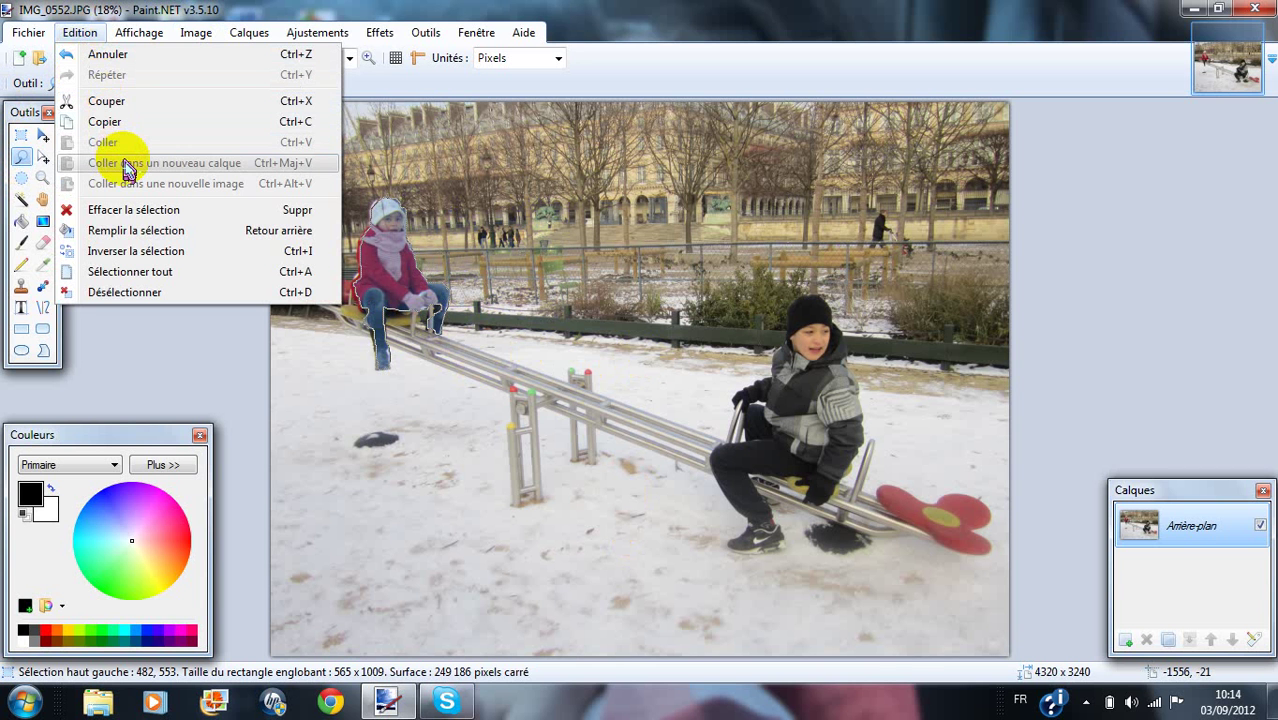
pyautogui.click(119, 121)
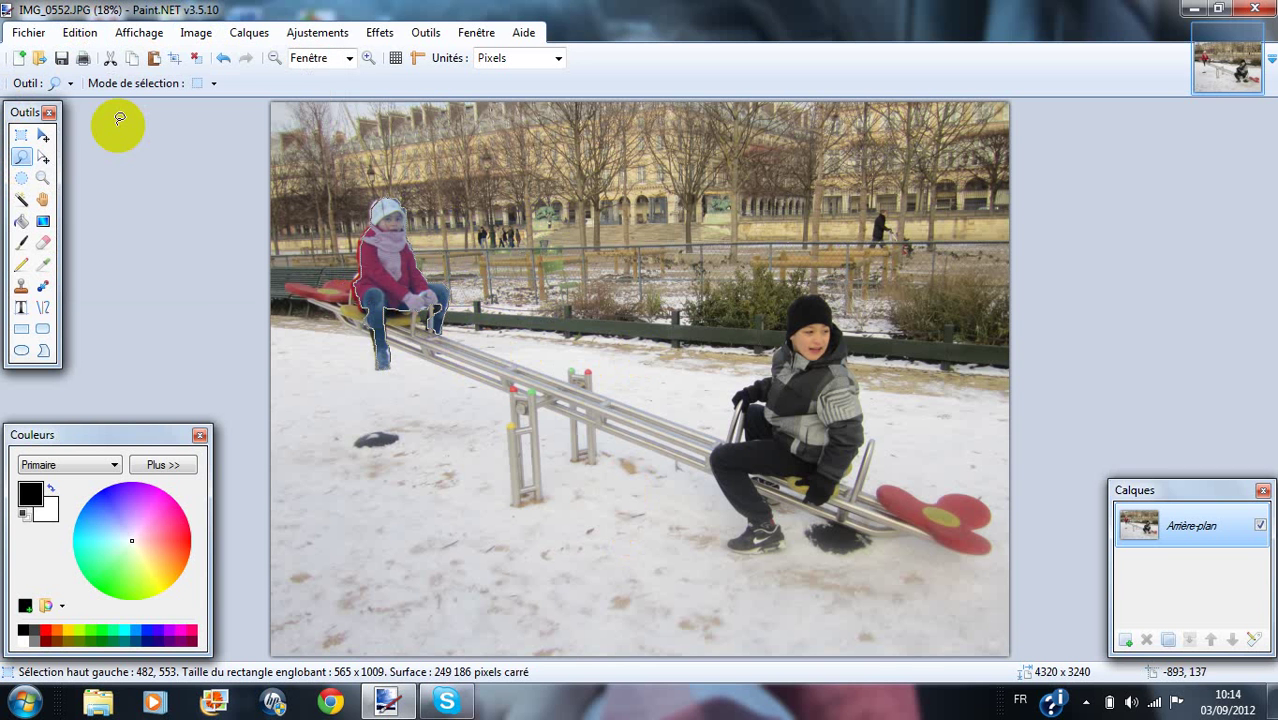
pyautogui.click(95, 42)
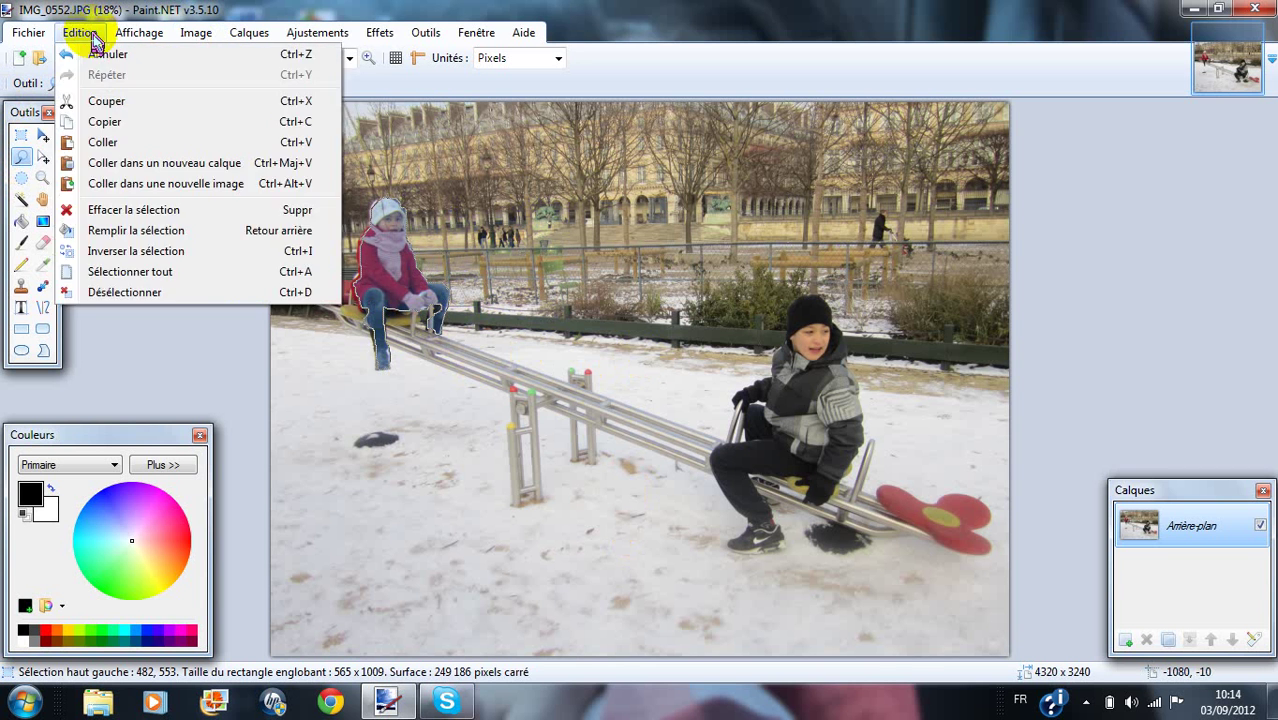
pyautogui.click(118, 140)
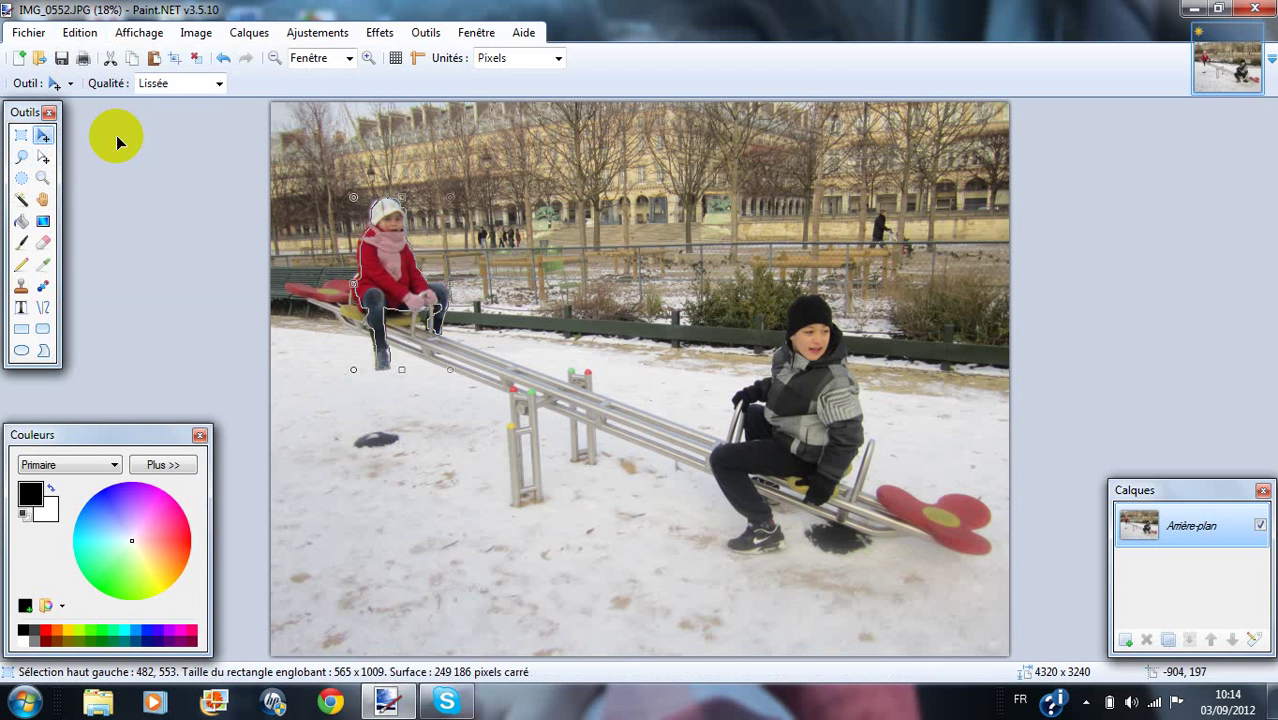
# Mirror the pasted girl horizontally at about 646 × 1009 pixels and place her on the seesaw beam beside the original girl
pyautogui.moveTo(409, 267); pyautogui.dragTo(516, 332)
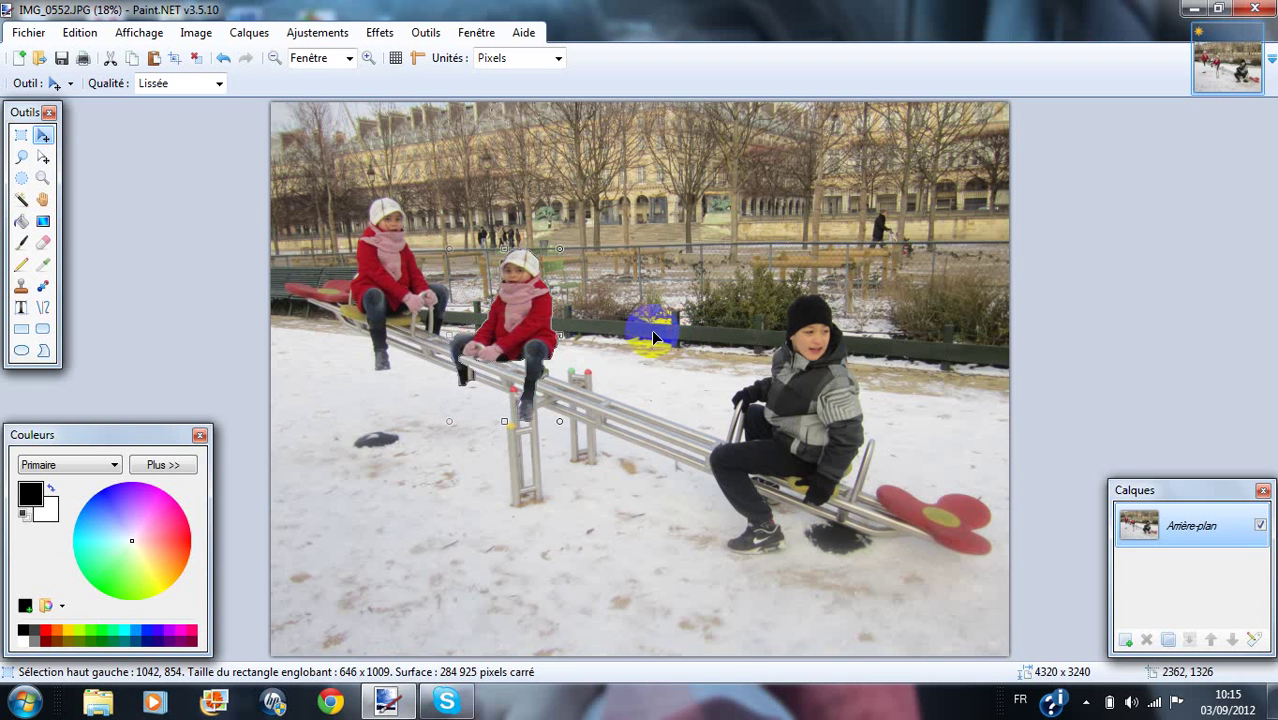
pyautogui.moveTo(651, 329); pyautogui.dragTo(642, 326)
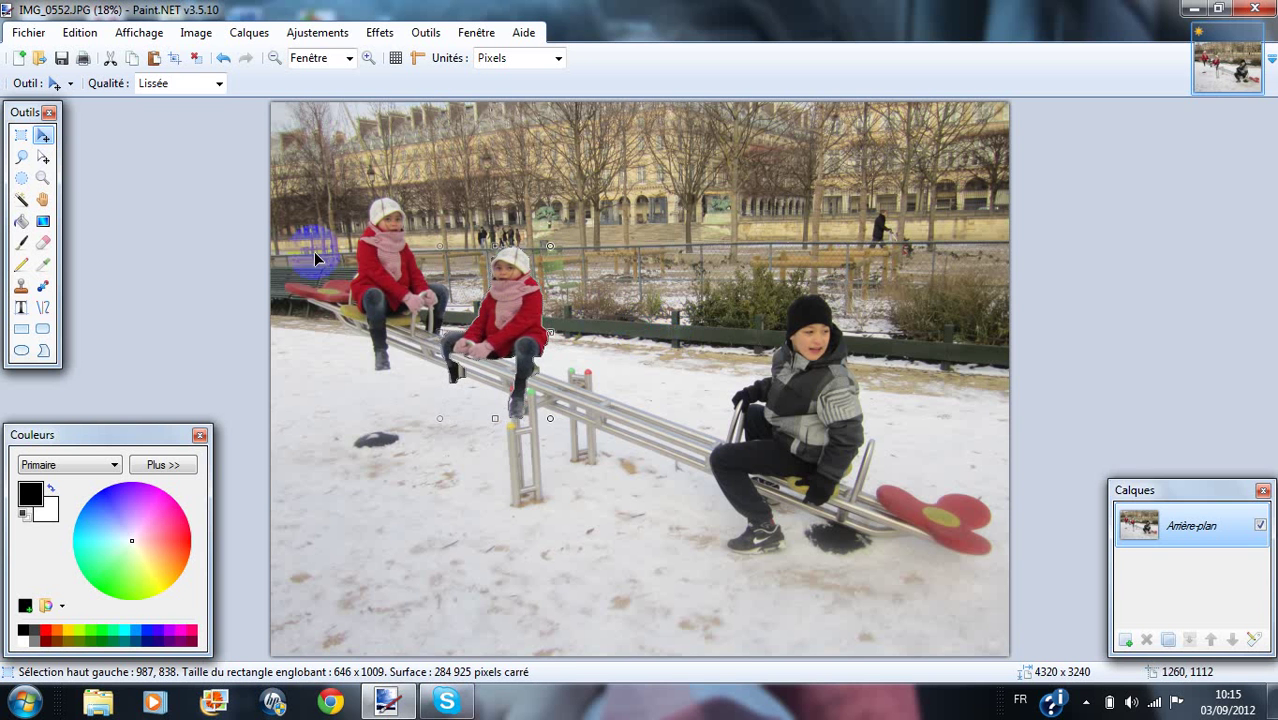
pyautogui.click(624, 428)
pyautogui.moveTo(624, 428)
pyautogui.mouseDown()
pyautogui.moveTo(565, 414)
pyautogui.moveTo(582, 406)
pyautogui.moveTo(608, 425)
pyautogui.mouseUp()
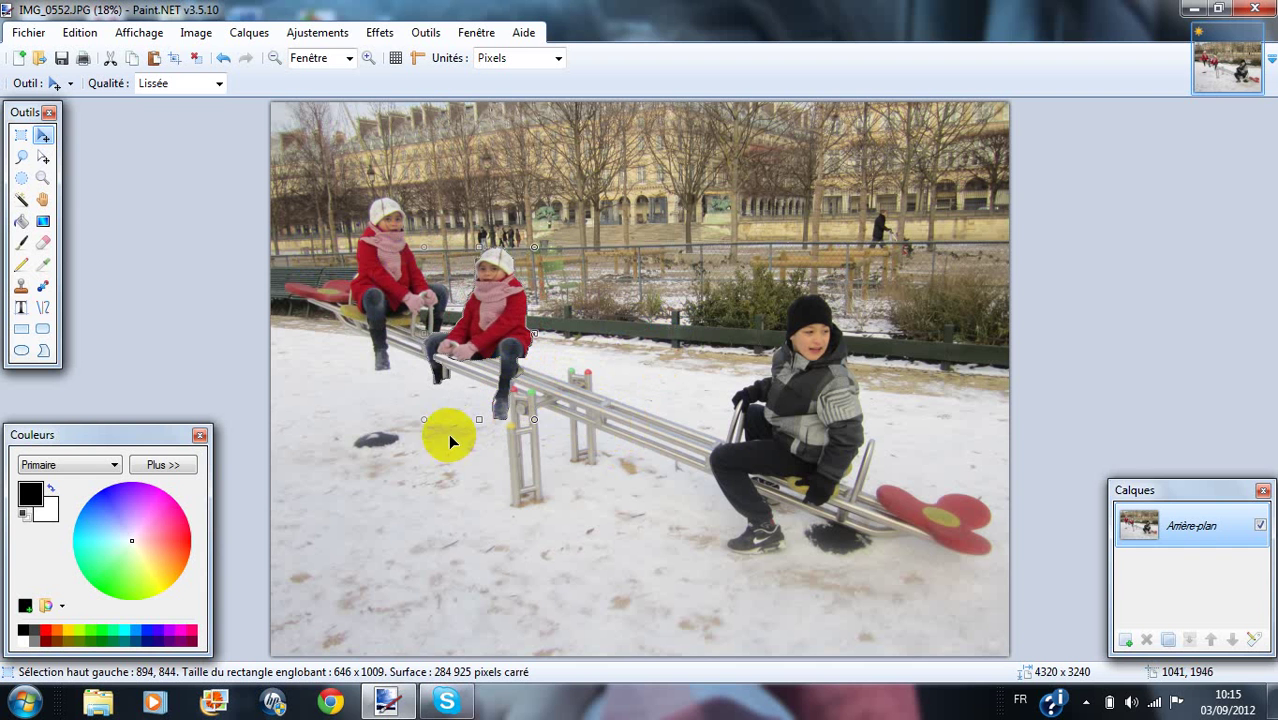
pyautogui.click(522, 345)
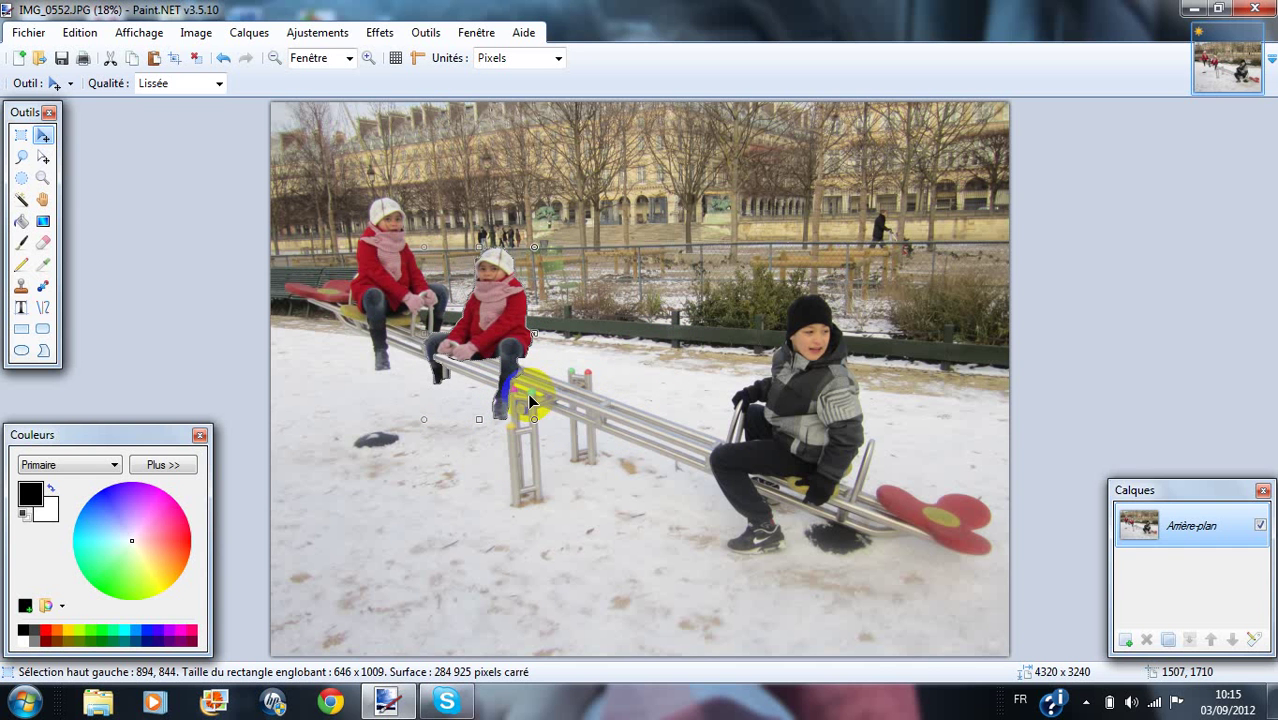
pyautogui.click(577, 395)
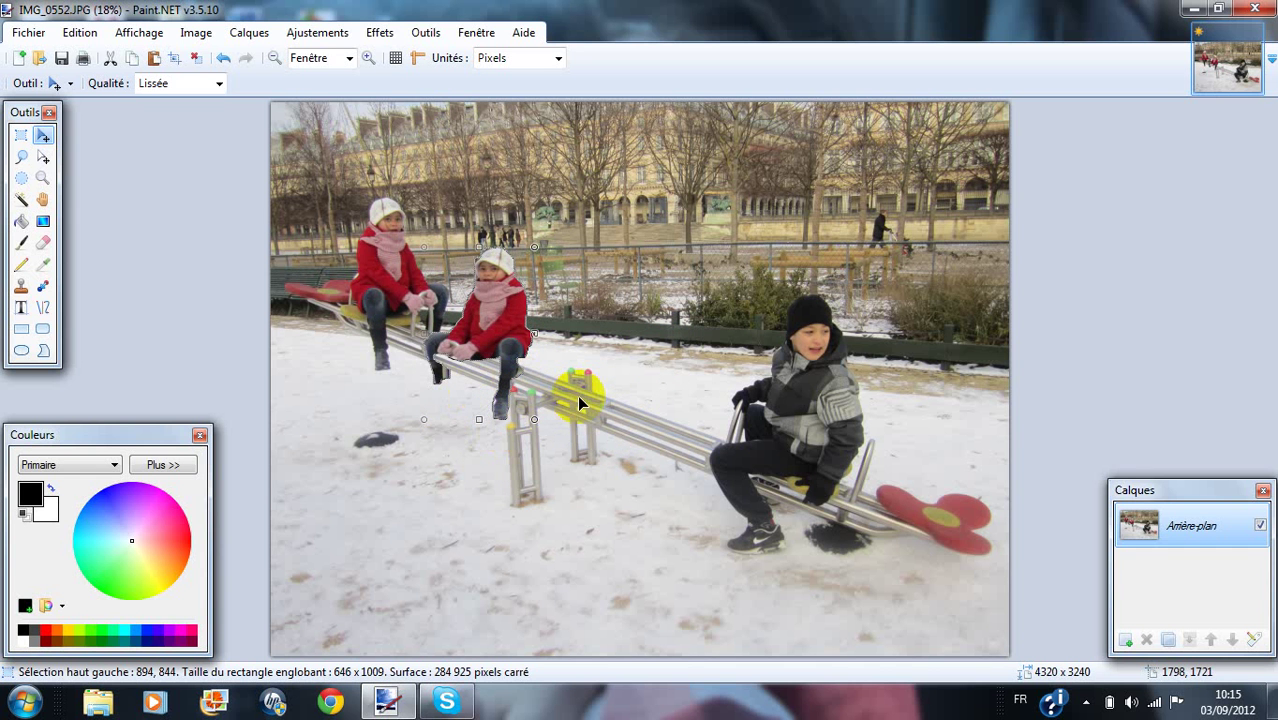
pyautogui.click(412, 340)
pyautogui.moveTo(471, 330); pyautogui.dragTo(480, 328)
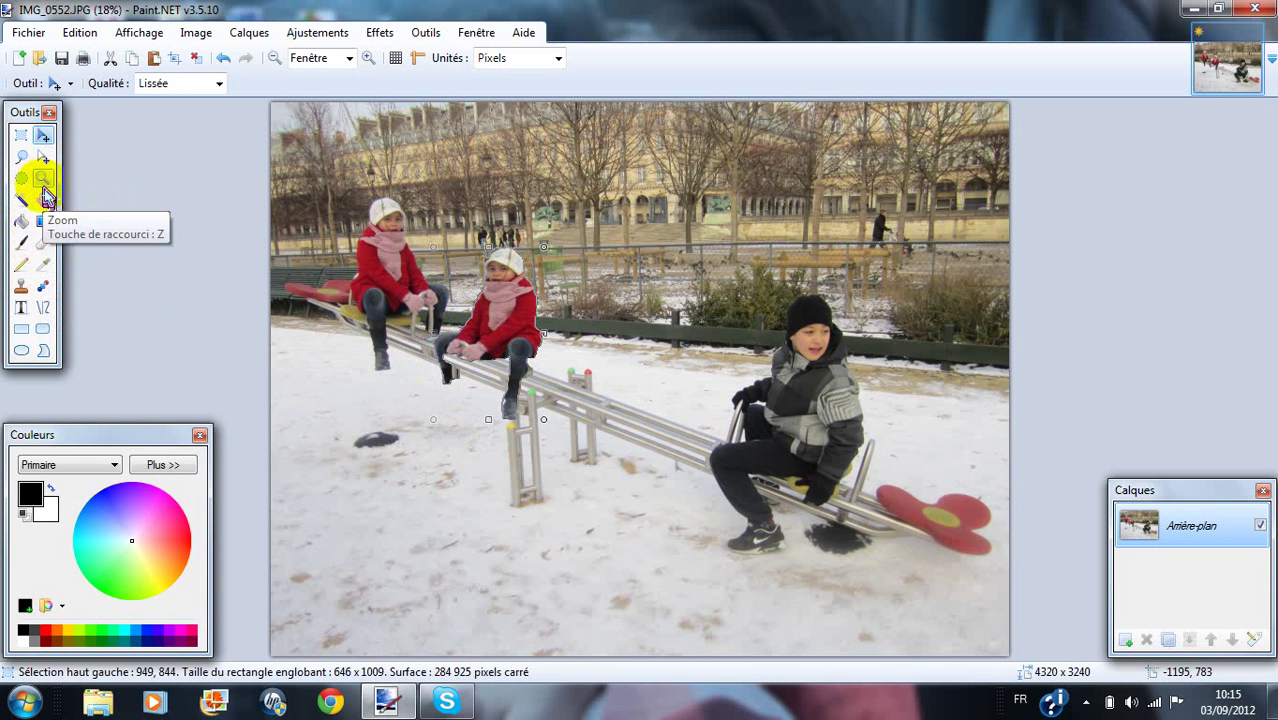
# Sample the dark jeans colour as the primary colour and retouch the copied girl's leg with the Paintbrush at width 2
pyautogui.click(43, 266)
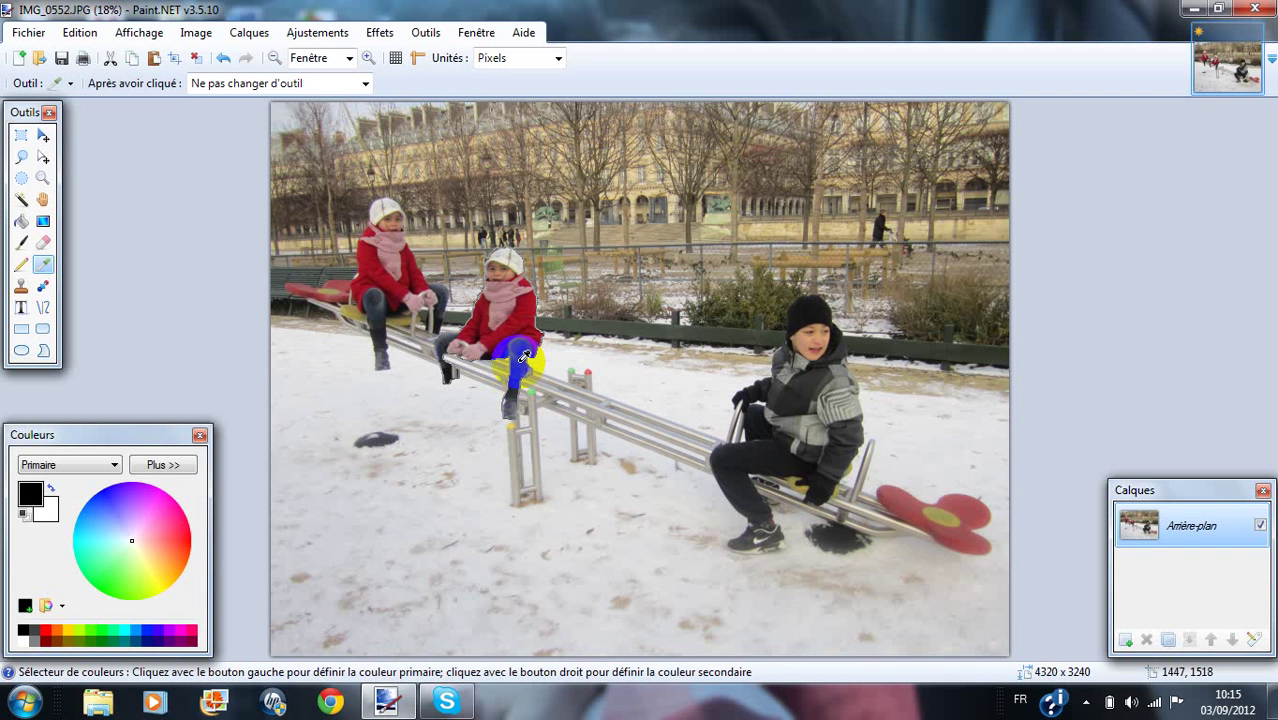
pyautogui.click(523, 357)
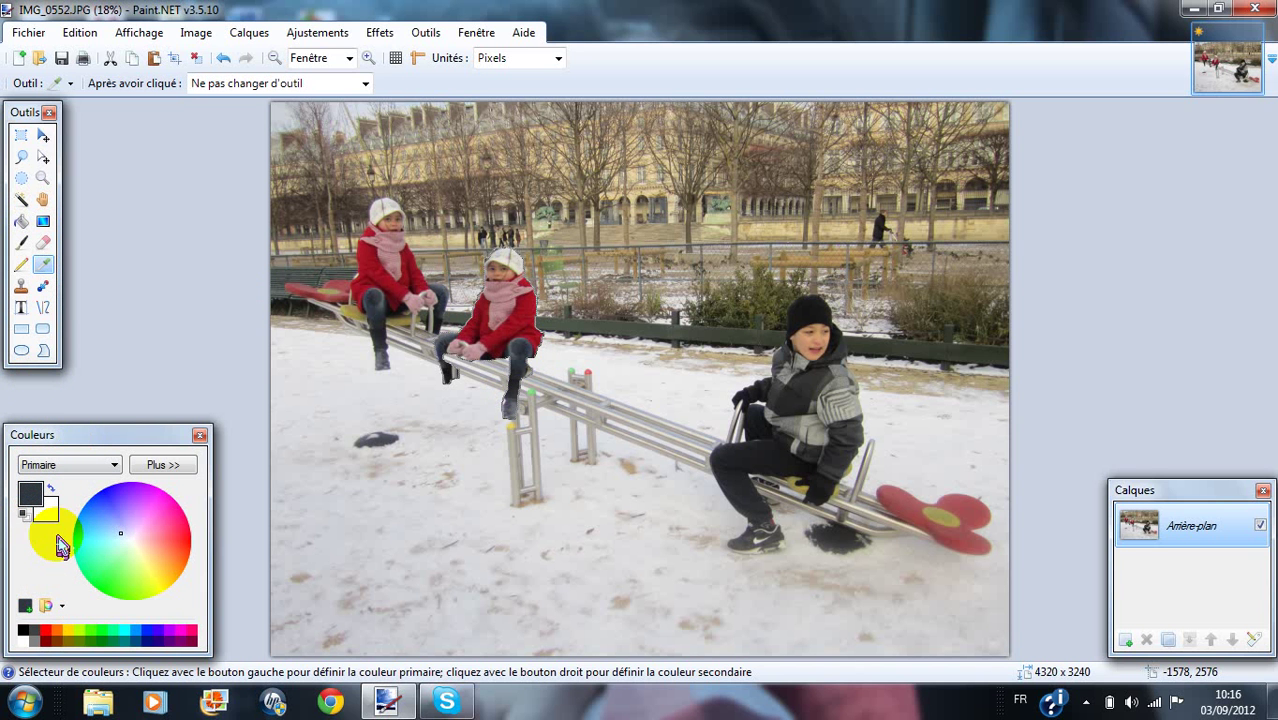
pyautogui.click(21, 243)
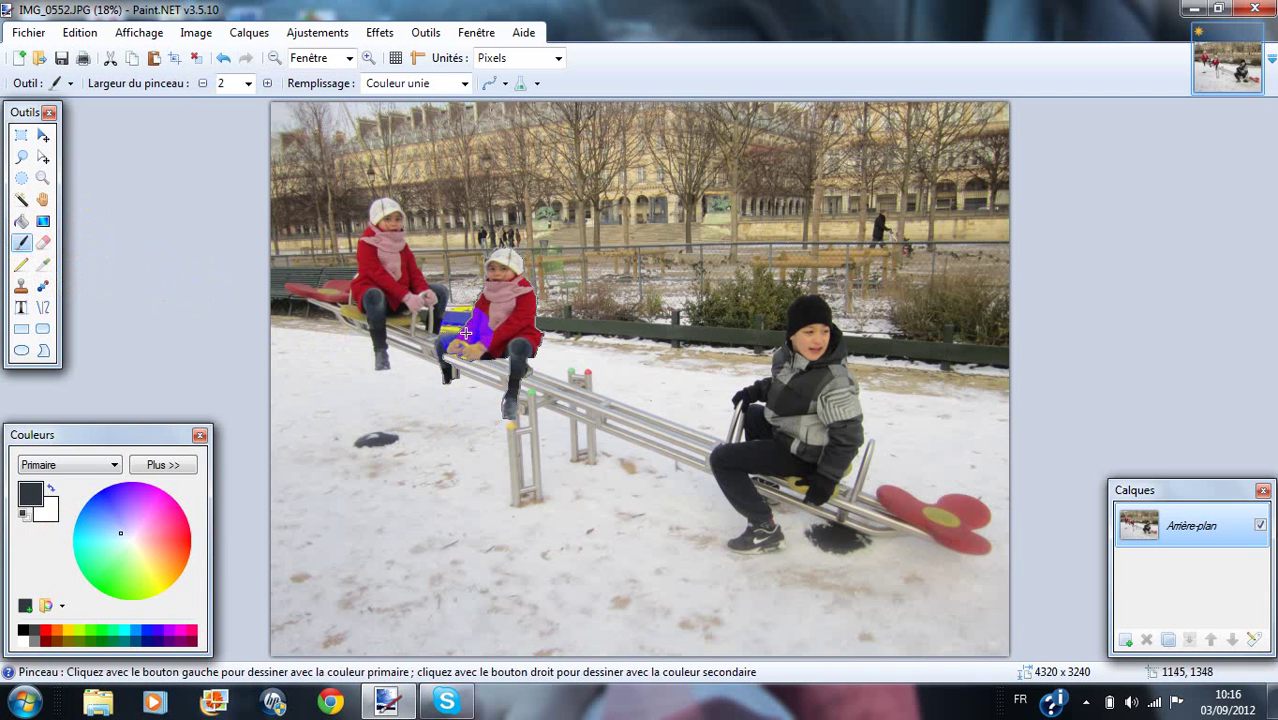
pyautogui.moveTo(520, 352); pyautogui.dragTo(535, 367)
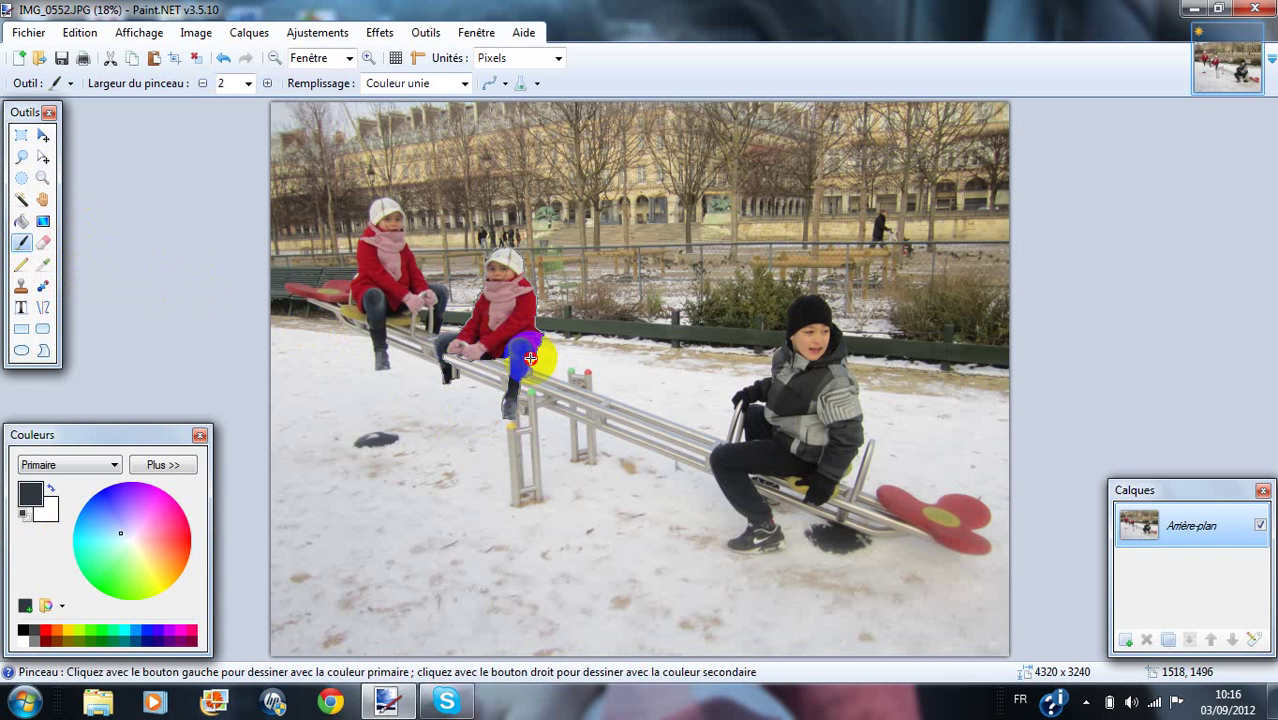
pyautogui.moveTo(524, 371)
pyautogui.mouseDown()
pyautogui.moveTo(534, 352)
pyautogui.moveTo(528, 362)
pyautogui.mouseUp()
pyautogui.click(683, 200)
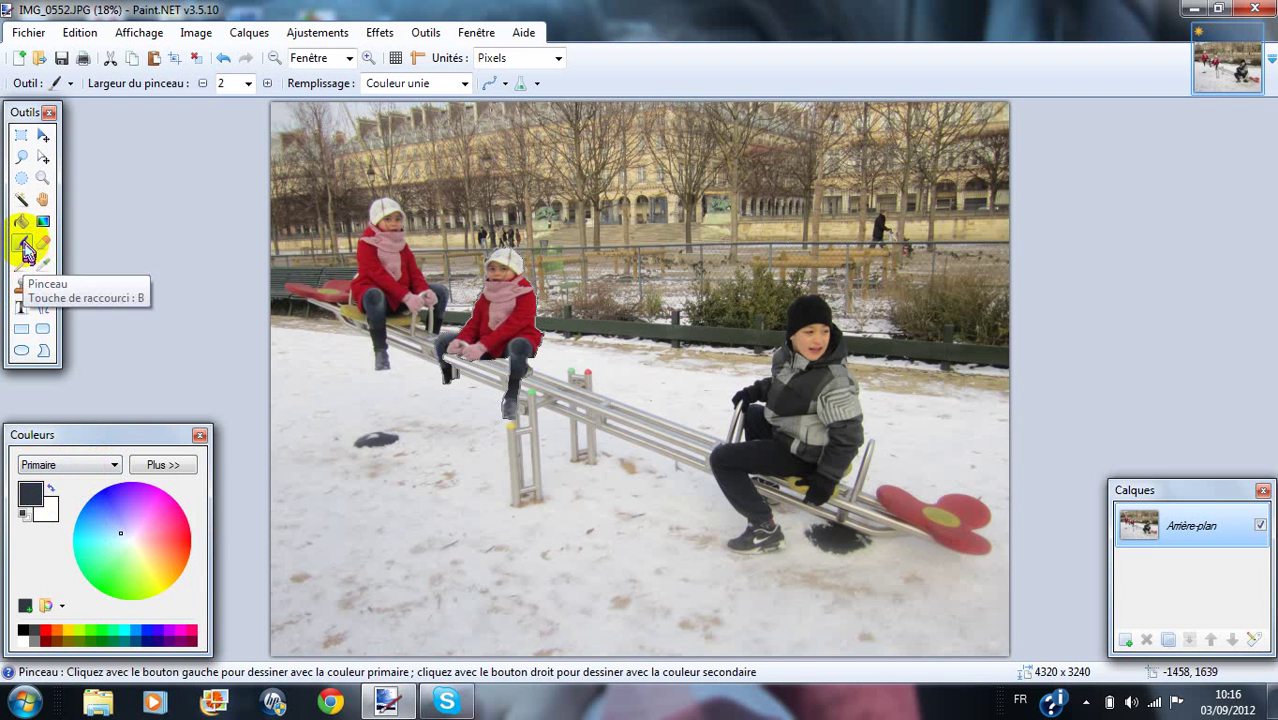
# Touch up the edge of the copied girl's leg with the Pencil in the sampled jeans colour
pyautogui.click(108, 265)
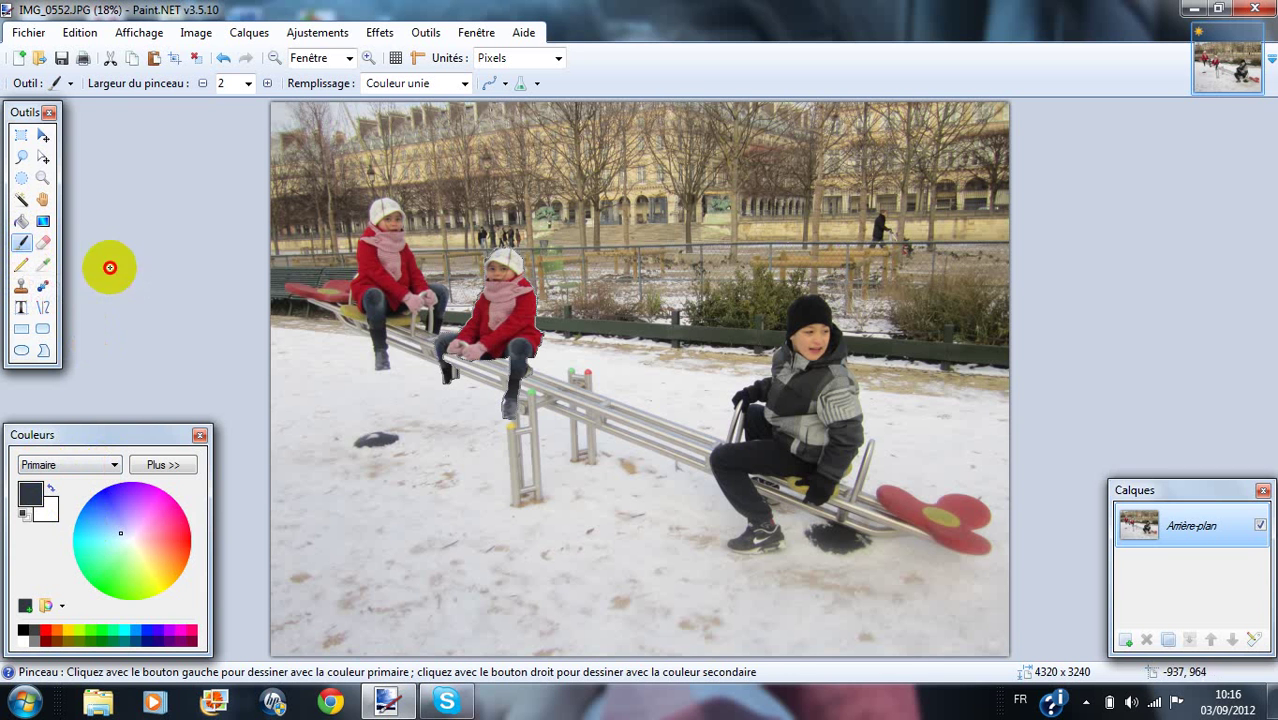
pyautogui.click(22, 265)
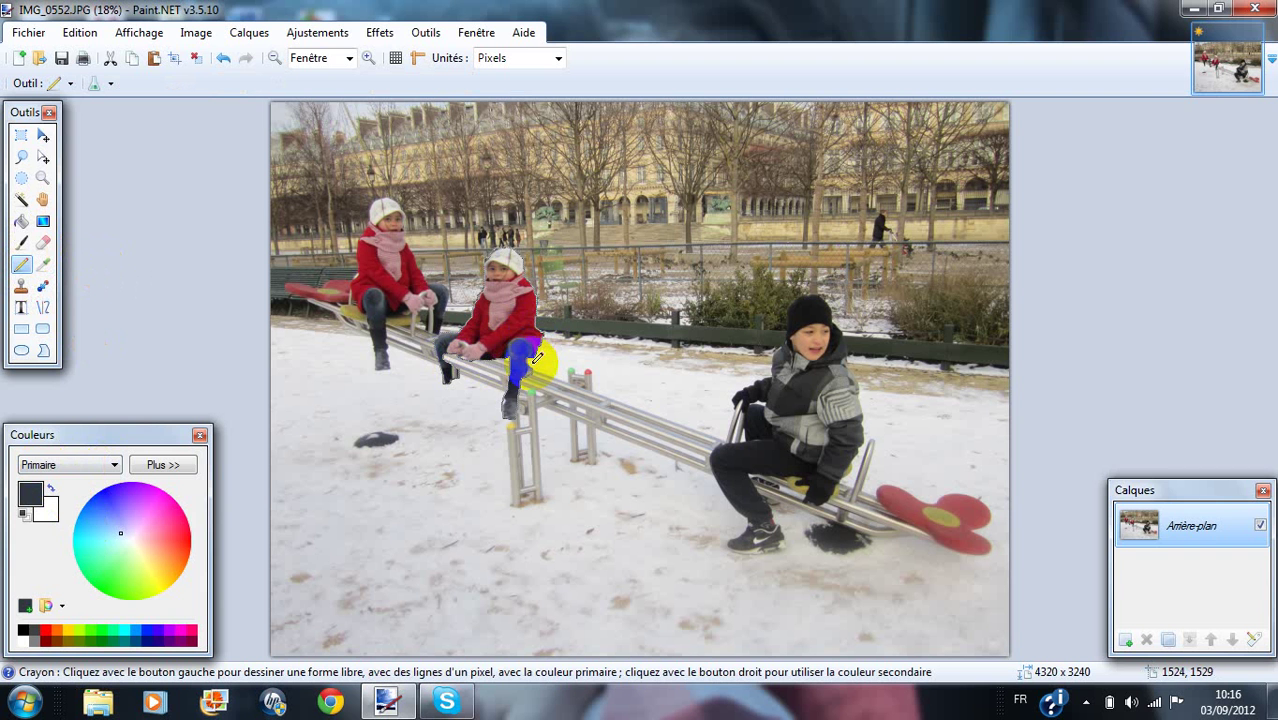
pyautogui.moveTo(537, 358)
pyautogui.mouseDown()
pyautogui.moveTo(516, 301)
pyautogui.moveTo(566, 357)
pyautogui.moveTo(414, 342)
pyautogui.mouseUp()
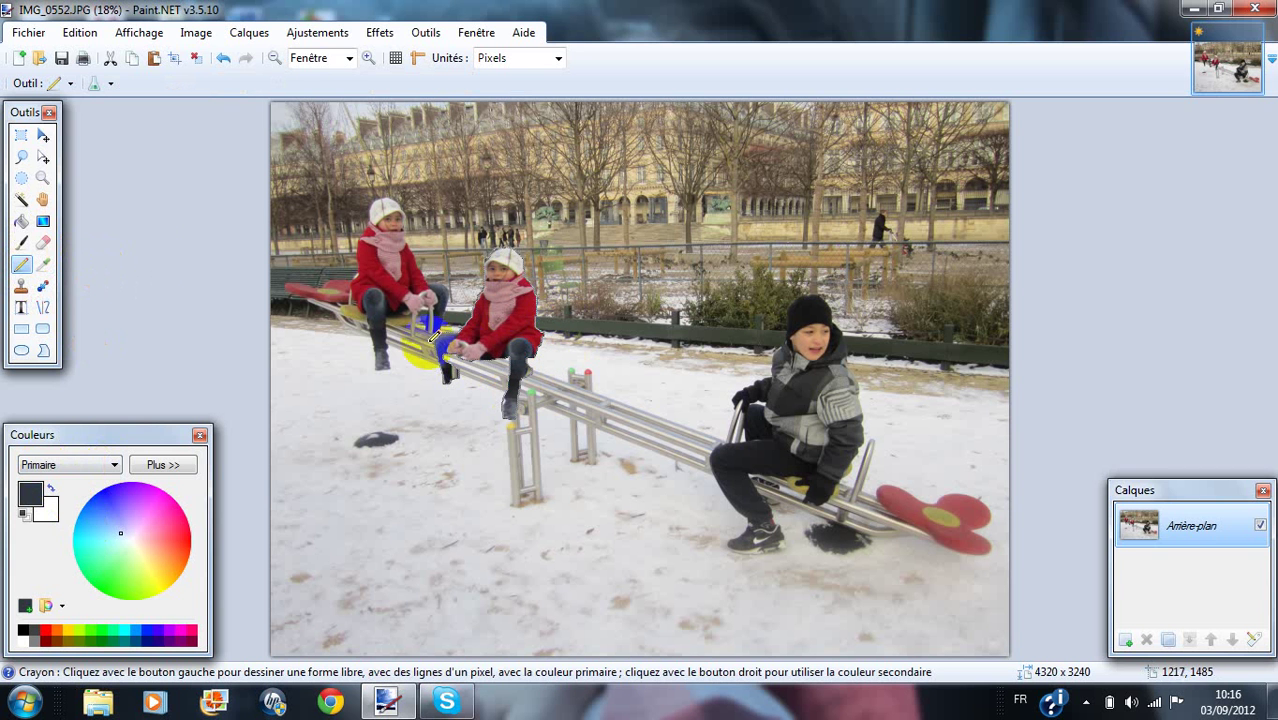
# Deselect the copied girl on the seesaw using the Rectangle Select tool
pyautogui.click(24, 245)
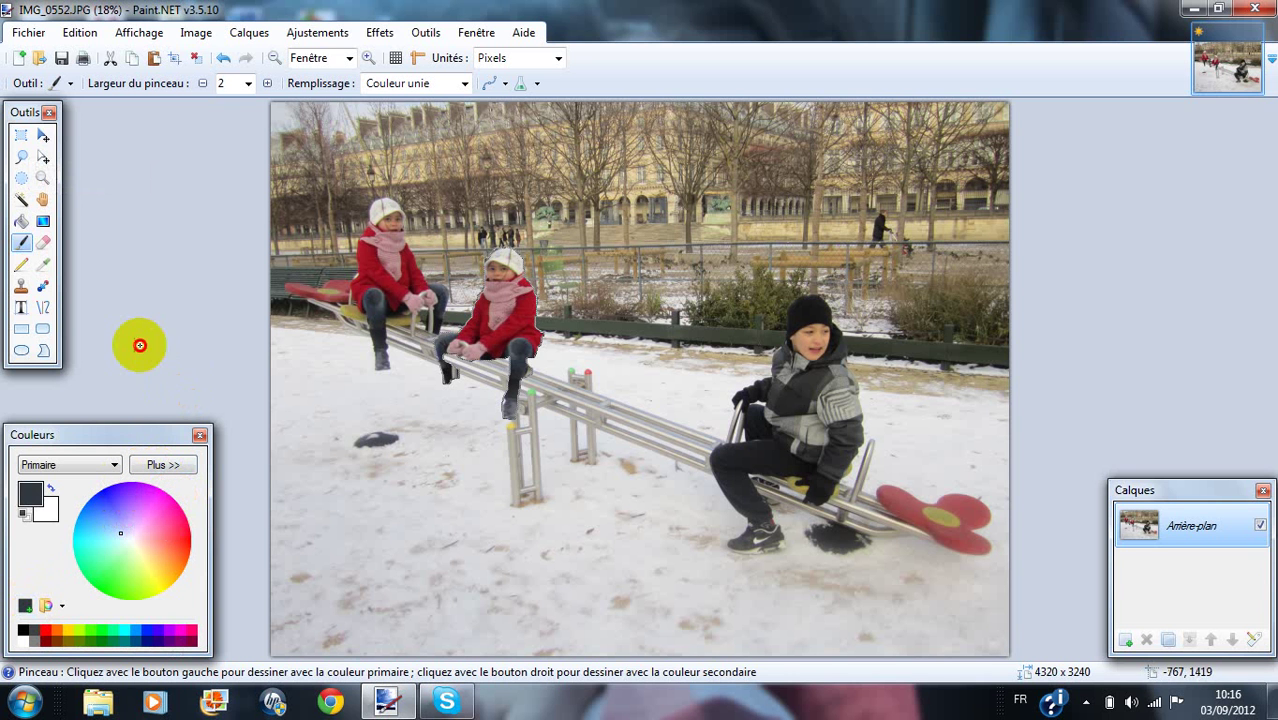
pyautogui.click(24, 146)
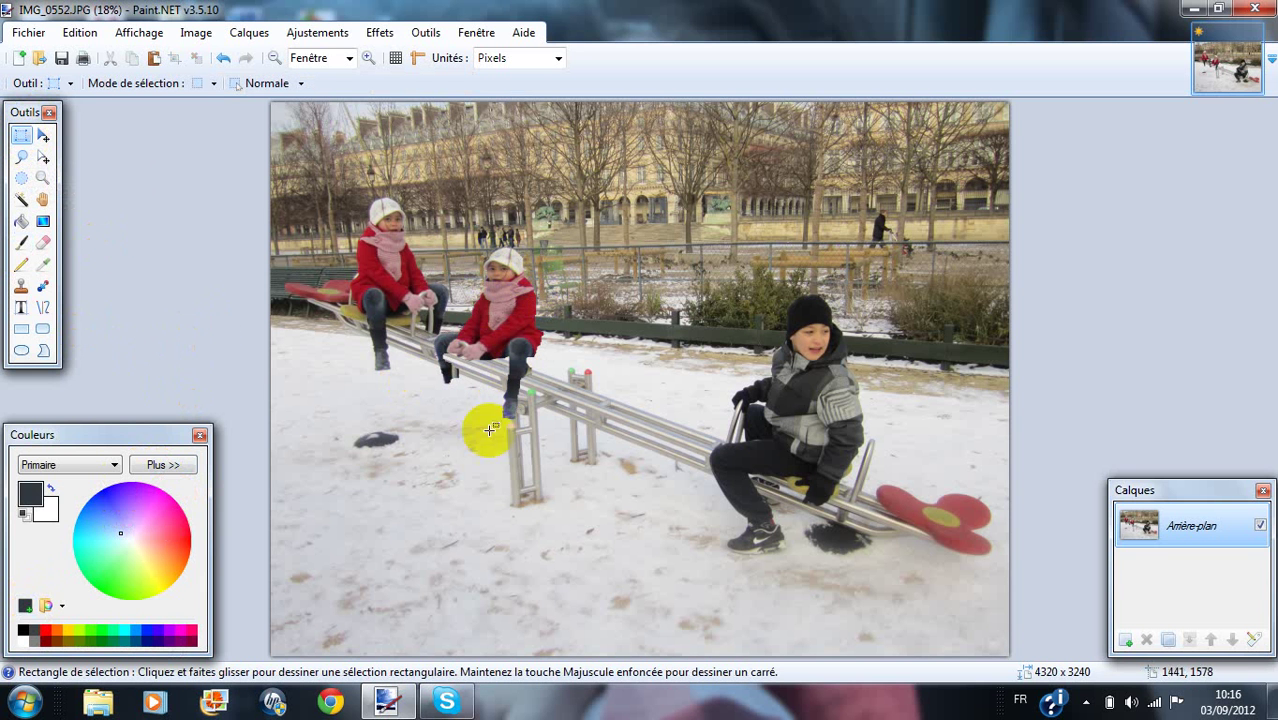
pyautogui.click(518, 350)
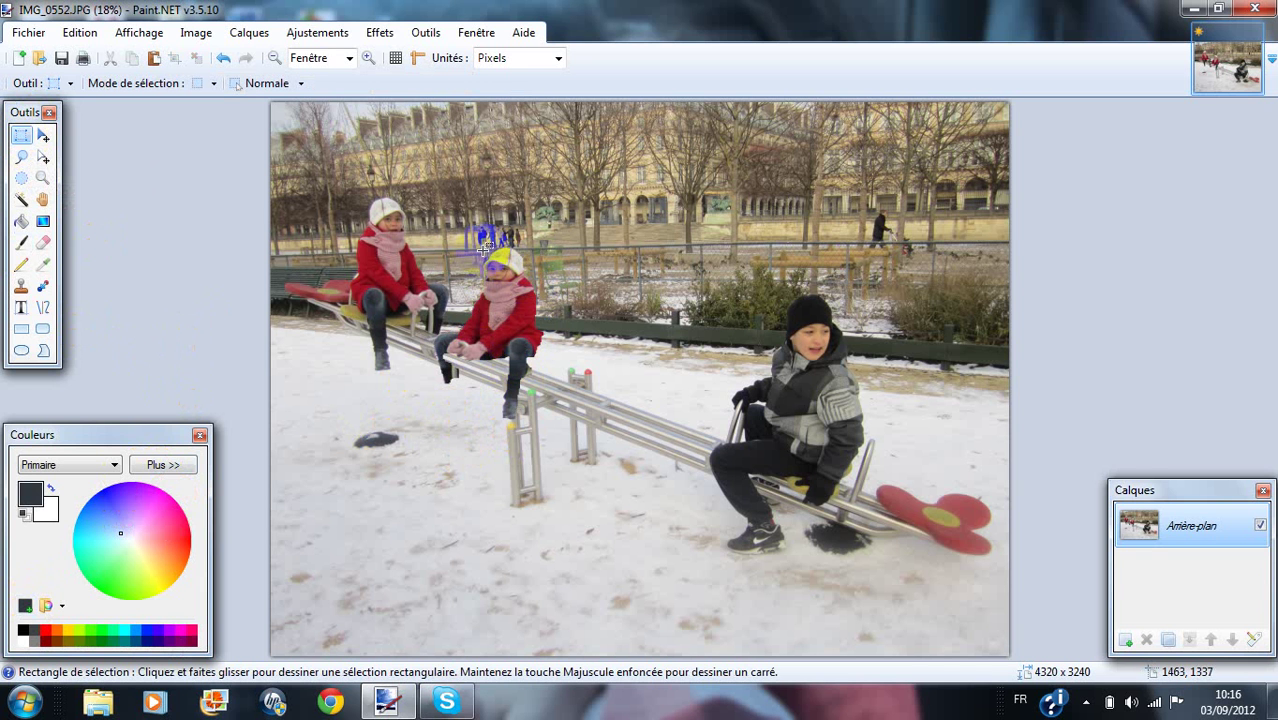
pyautogui.click(469, 274)
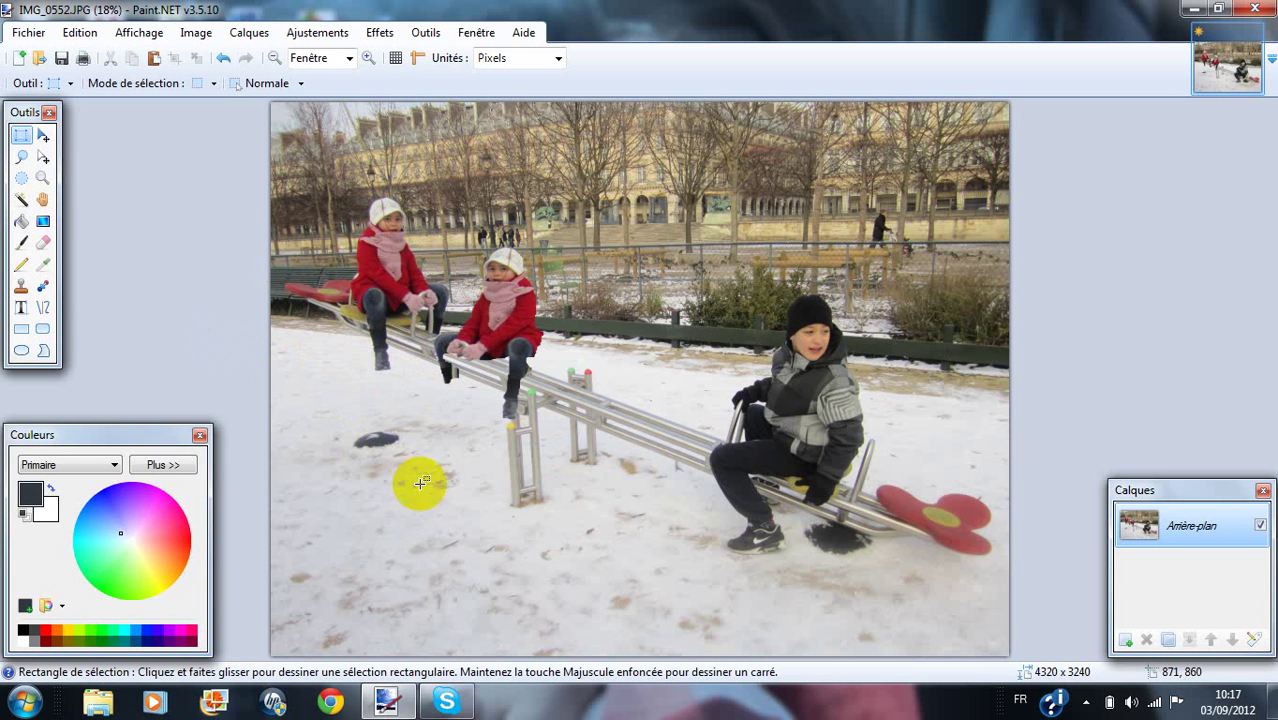
# Paste another copy of the girl, mirror it to about 526 × 1009 pixels and place it on the snow below the original girl
pyautogui.click(80, 34)
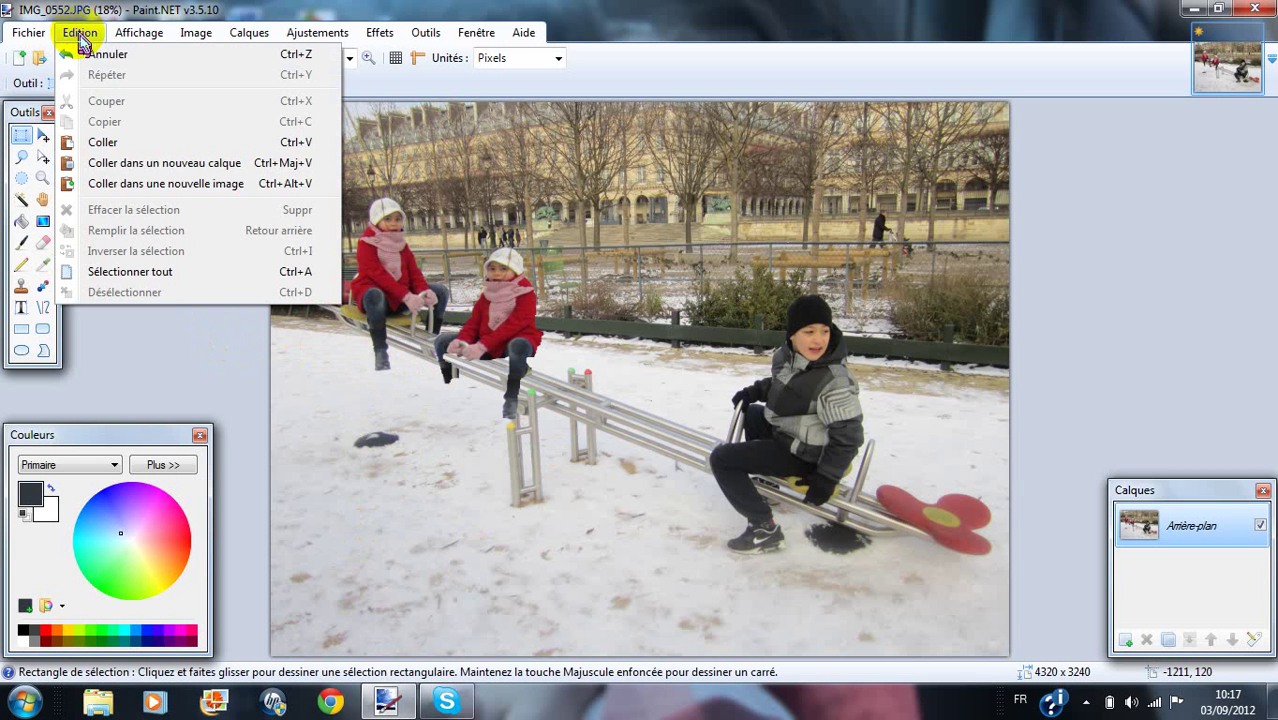
pyautogui.click(114, 143)
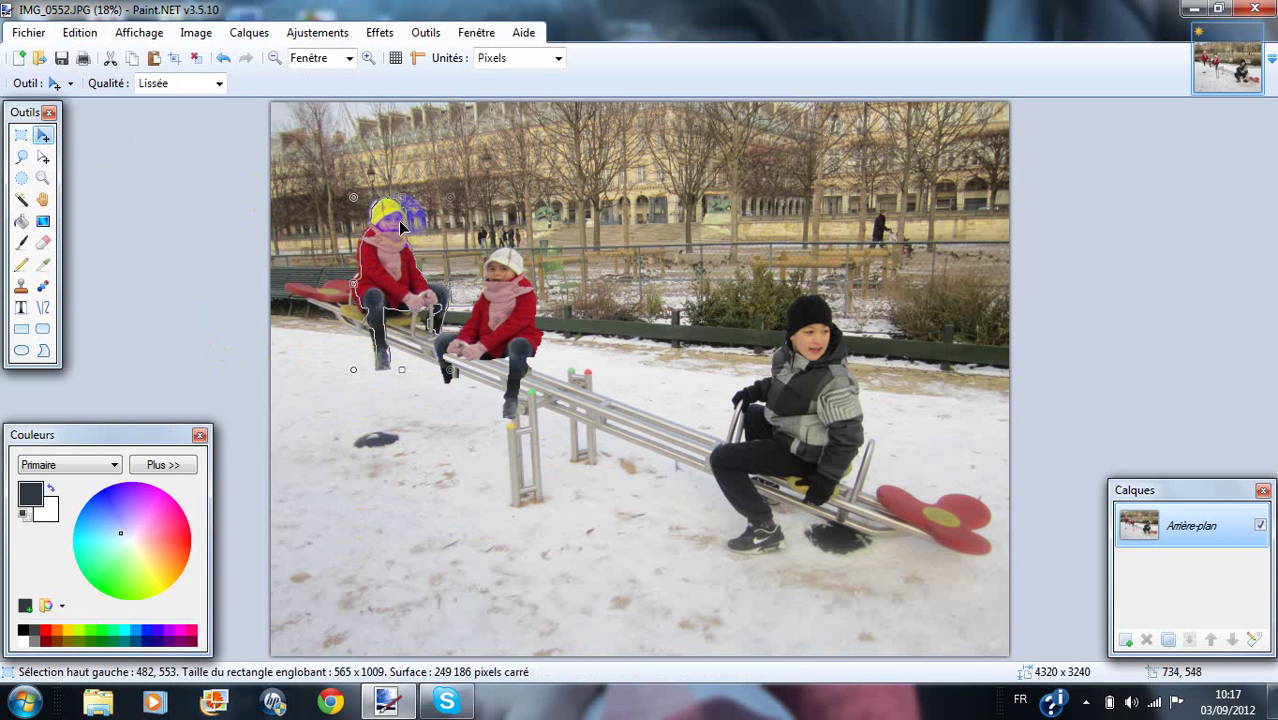
pyautogui.moveTo(393, 239); pyautogui.dragTo(555, 480)
pyautogui.moveTo(645, 436); pyautogui.dragTo(607, 340)
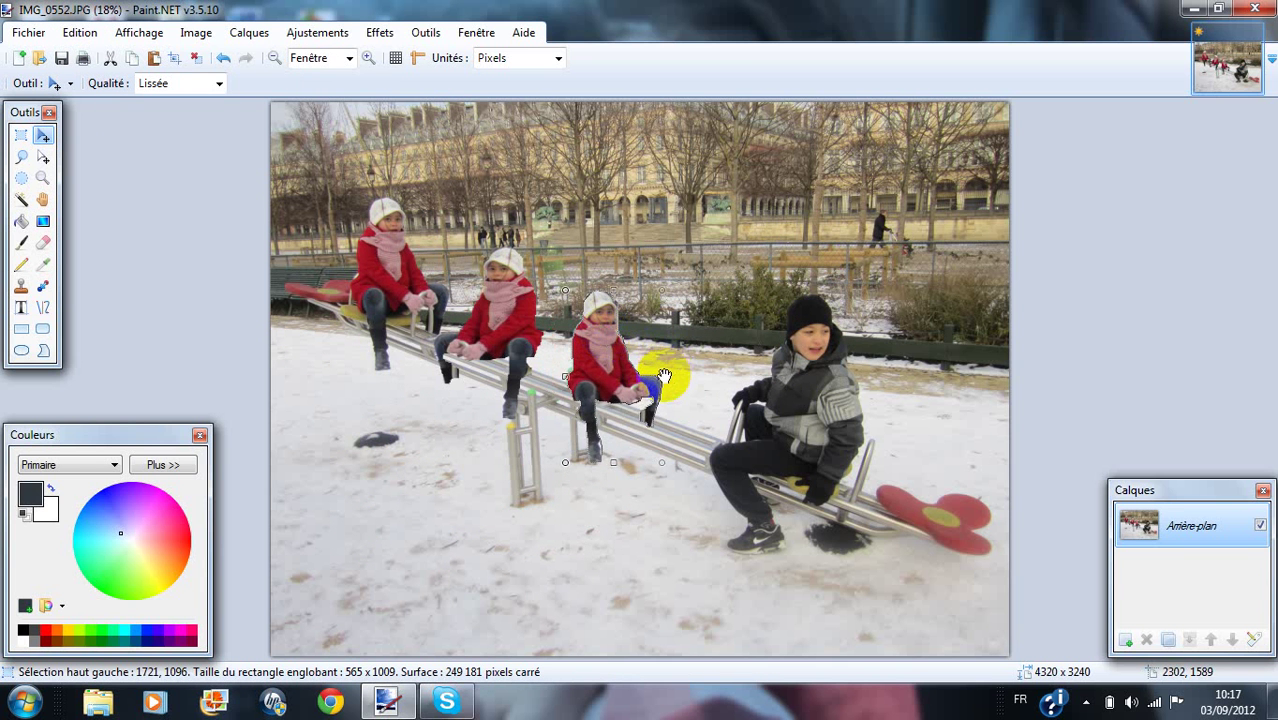
pyautogui.moveTo(664, 376); pyautogui.dragTo(427, 439)
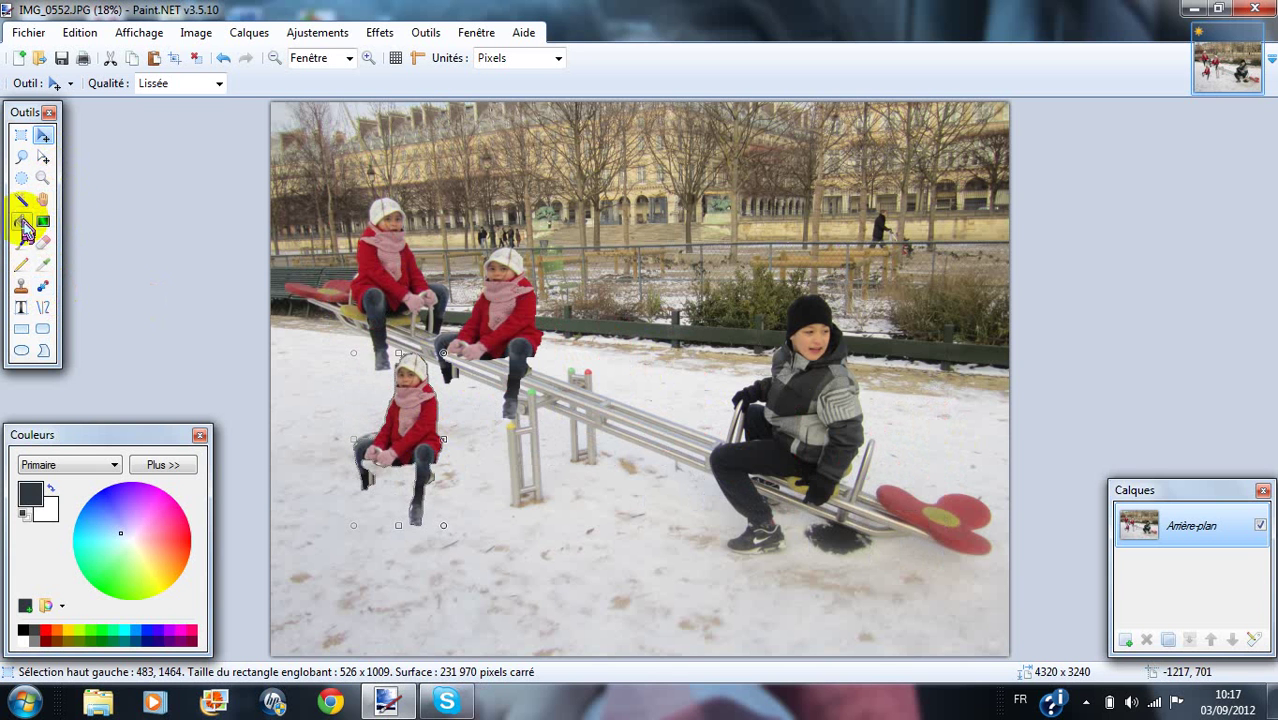
pyautogui.click(43, 243)
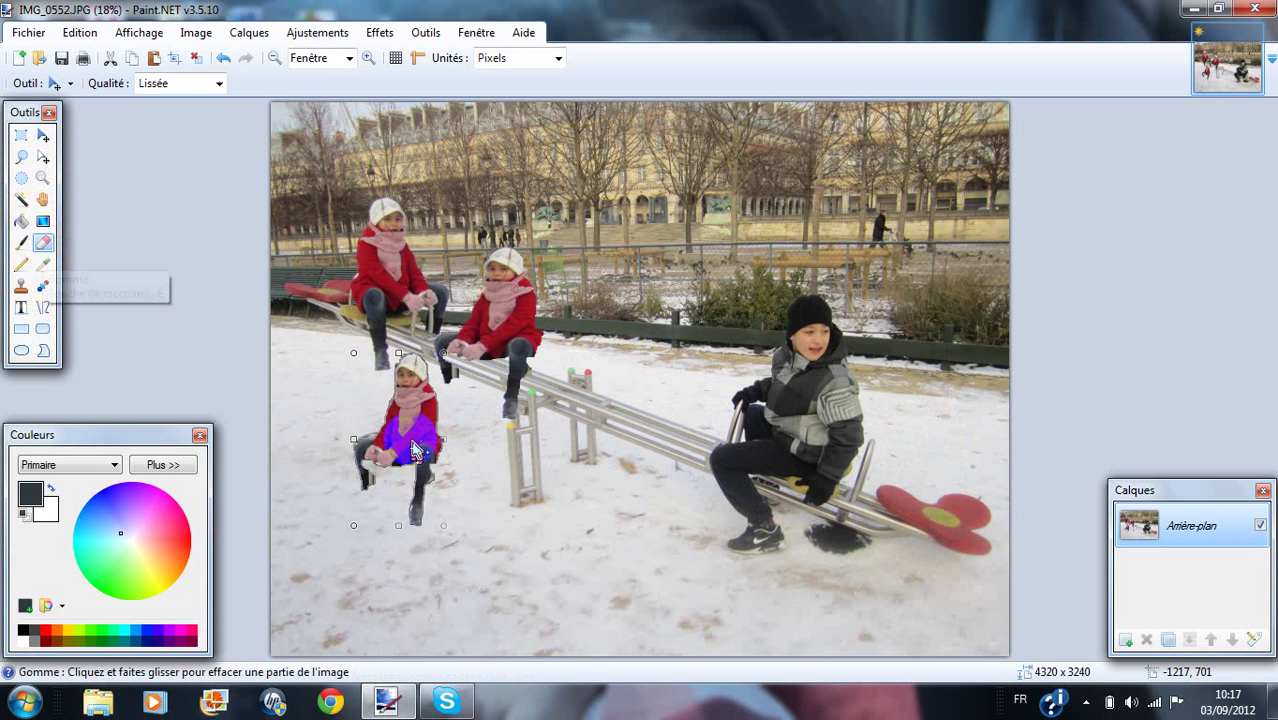
pyautogui.click(43, 199)
pyautogui.click(407, 435)
pyautogui.moveTo(407, 435); pyautogui.dragTo(392, 432)
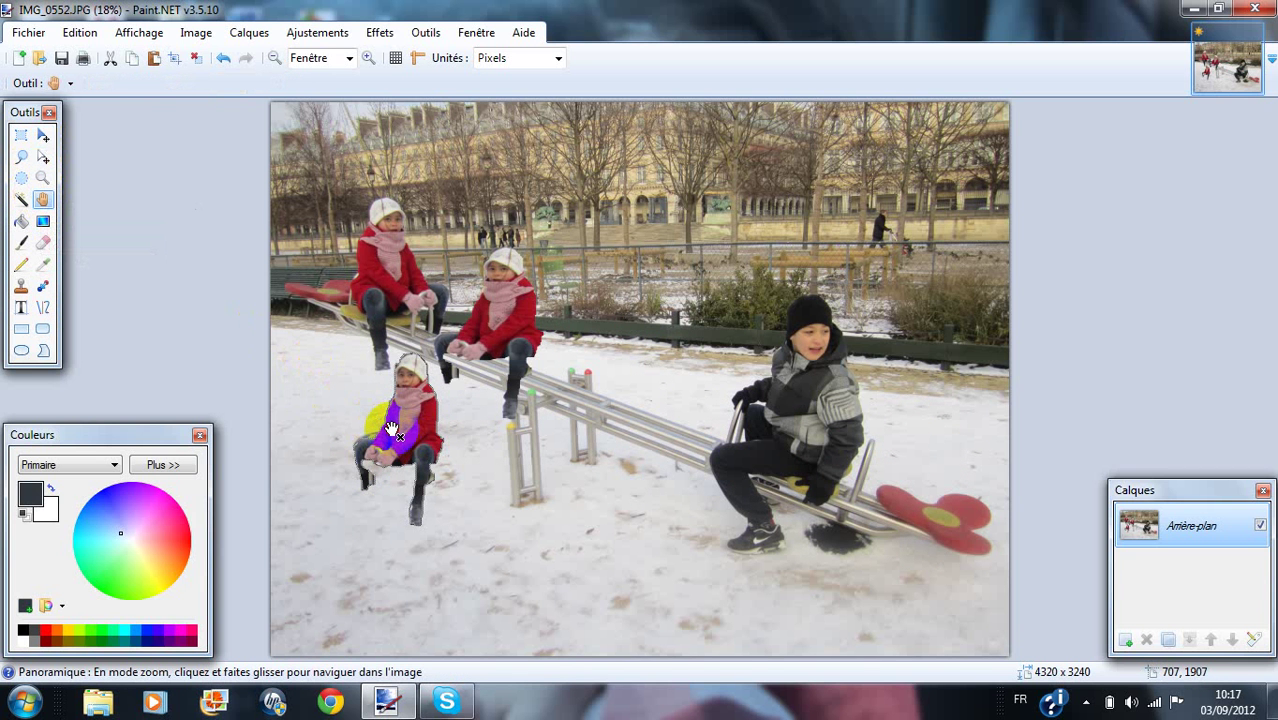
pyautogui.click(43, 135)
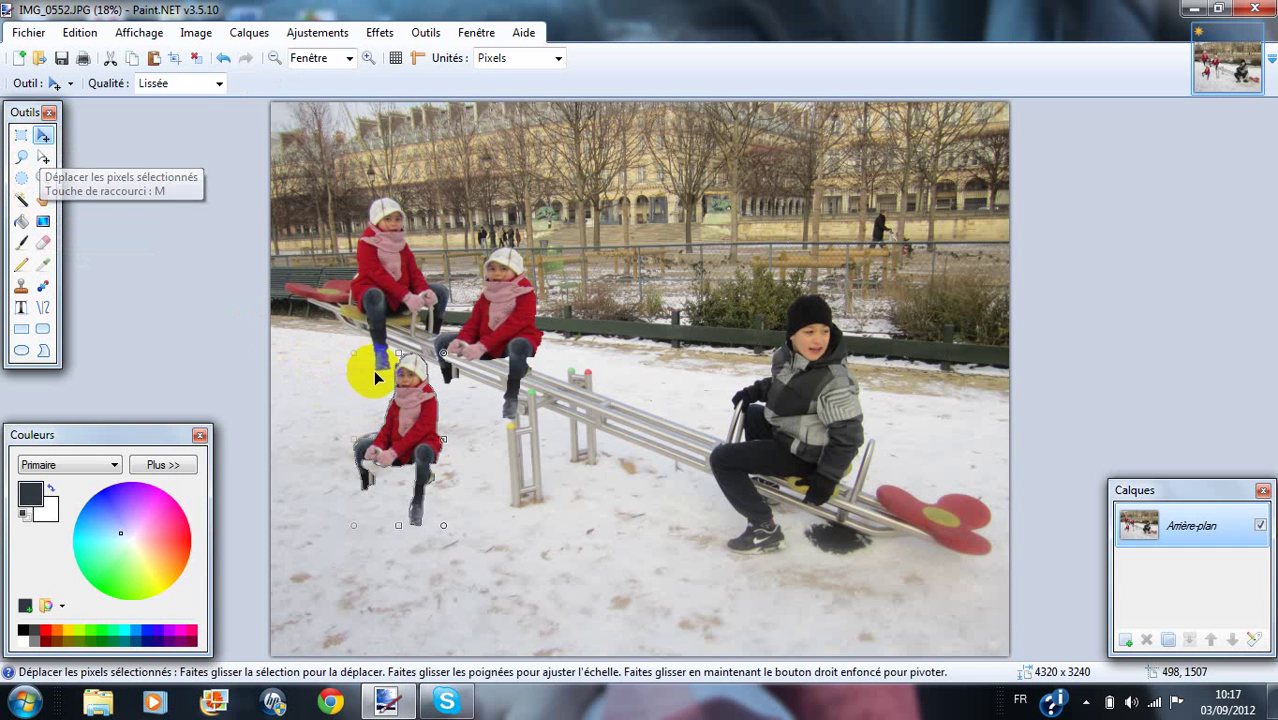
pyautogui.moveTo(408, 455)
pyautogui.mouseDown()
pyautogui.moveTo(388, 433)
pyautogui.moveTo(405, 447)
pyautogui.mouseUp()
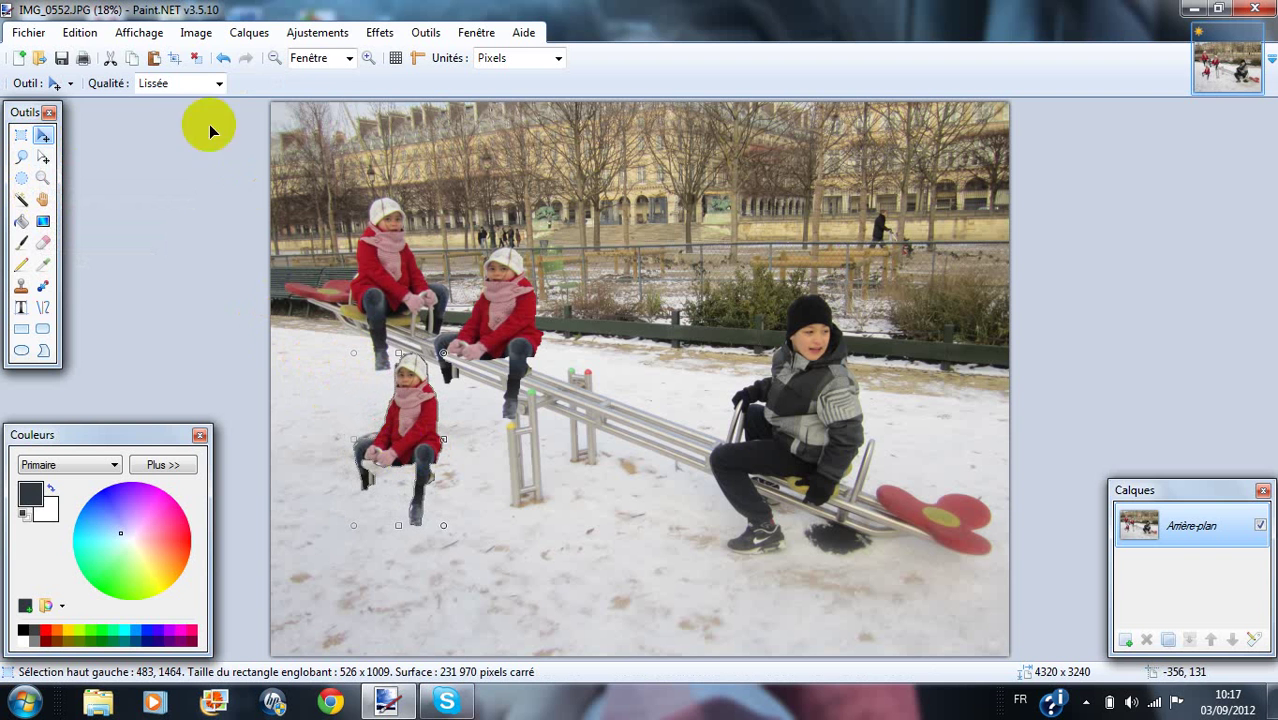
# Paste another copy of the girl, mirror it to about 646 × 1009 pixels and place it on the red seesaw end behind the boy
pyautogui.click(79, 32)
pyautogui.click(115, 141)
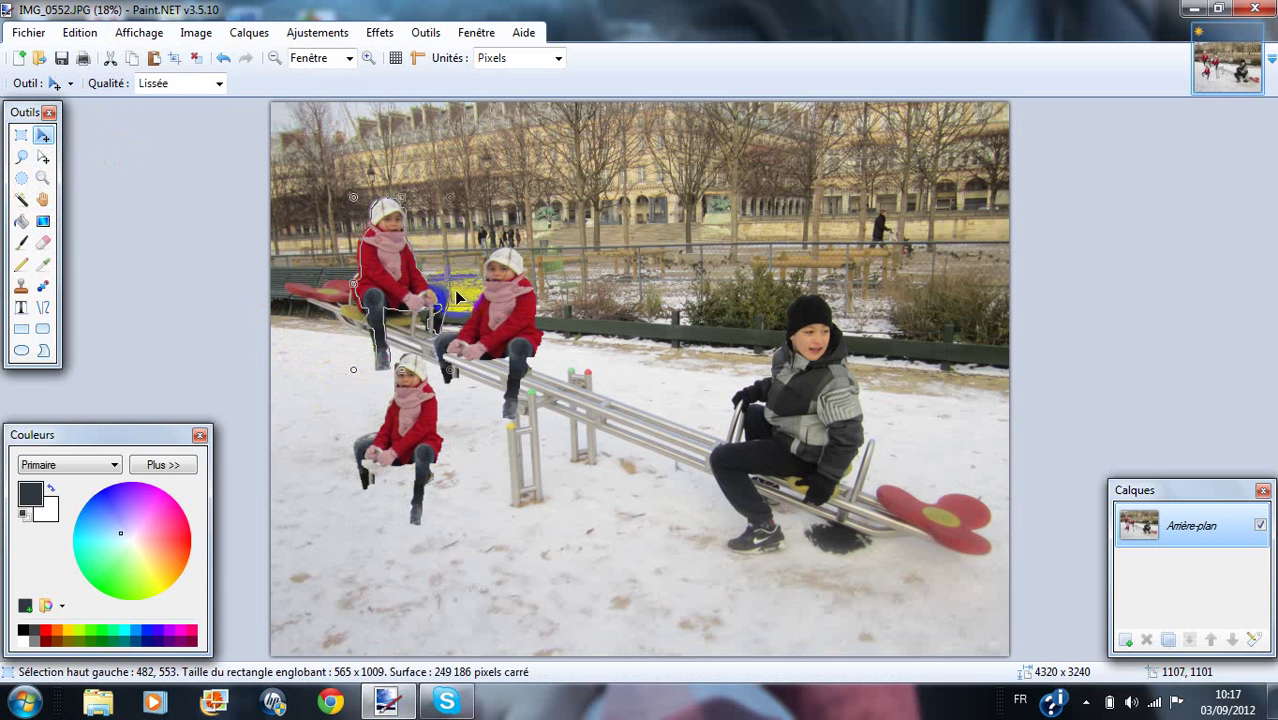
pyautogui.moveTo(453, 285); pyautogui.dragTo(921, 480)
pyautogui.click(930, 410)
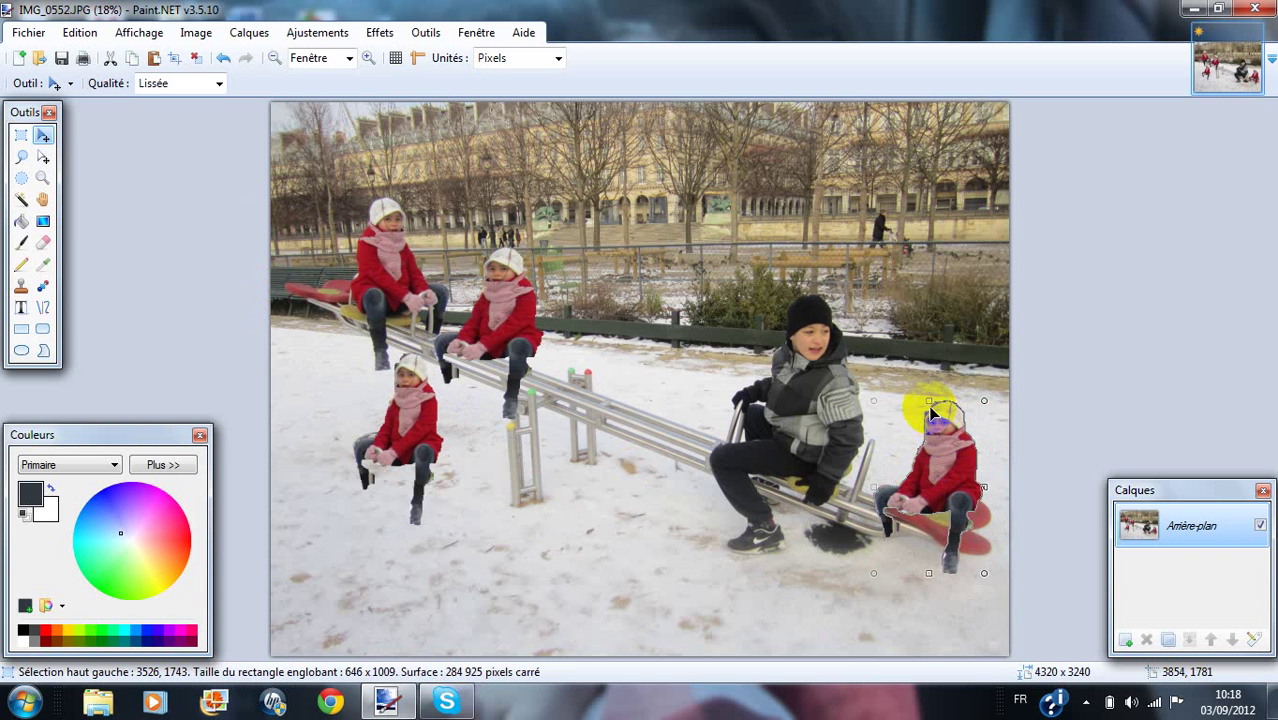
# Enlarge the pasted girl behind the boy to about 744 × 1387 pixels
pyautogui.moveTo(930, 402); pyautogui.dragTo(921, 334)
pyautogui.click(976, 478)
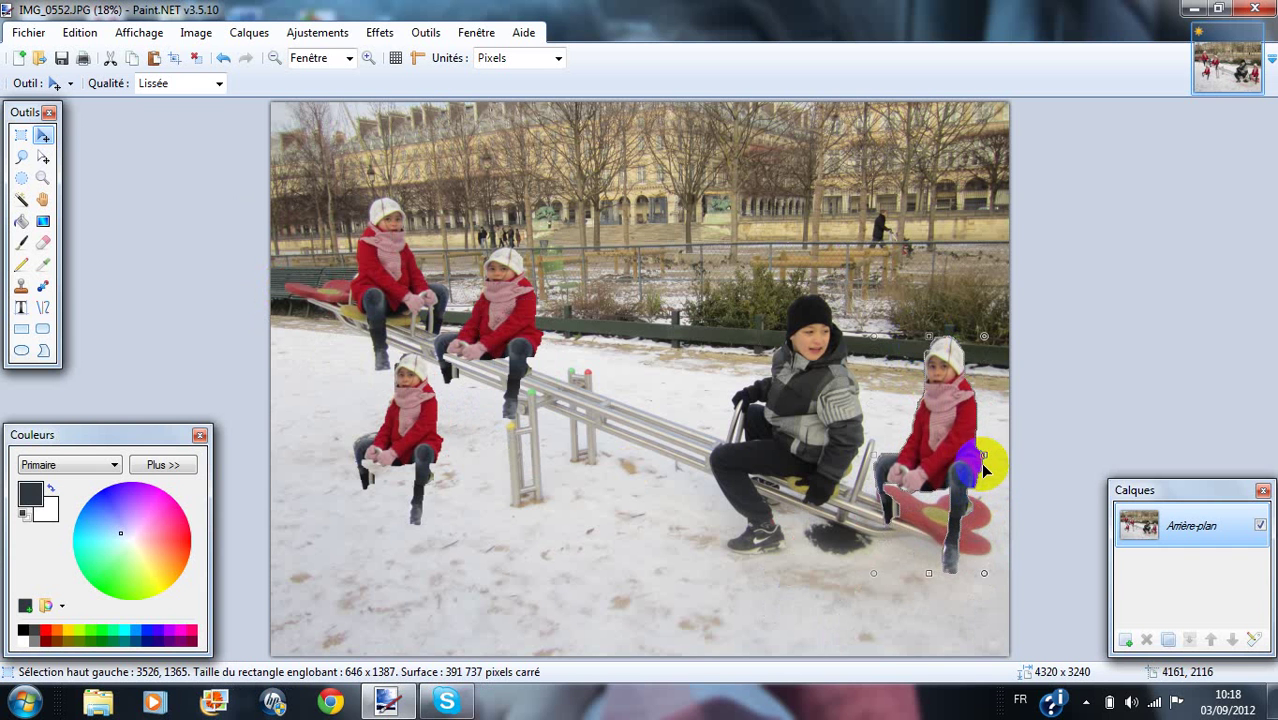
pyautogui.moveTo(985, 470); pyautogui.dragTo(964, 440)
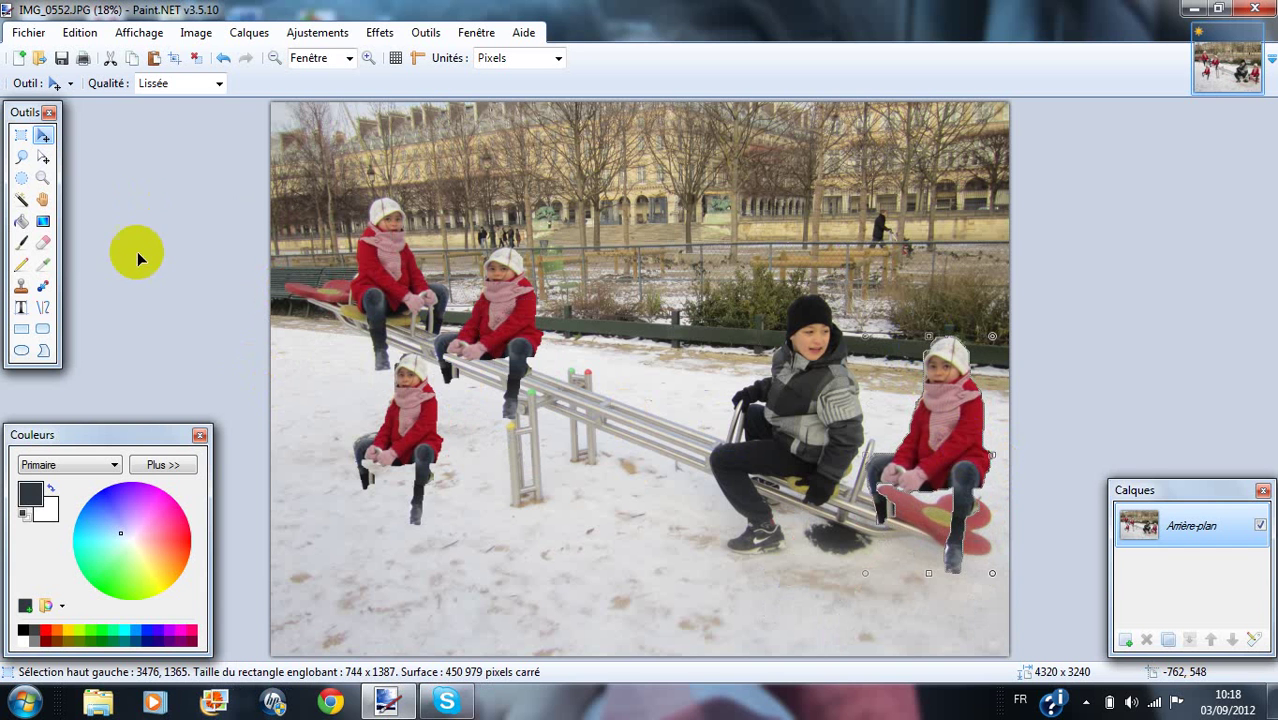
# Erase around the rear leg of the girl copy behind the boy with the Eraser, raising the brush width from 2 to 12
pyautogui.click(43, 243)
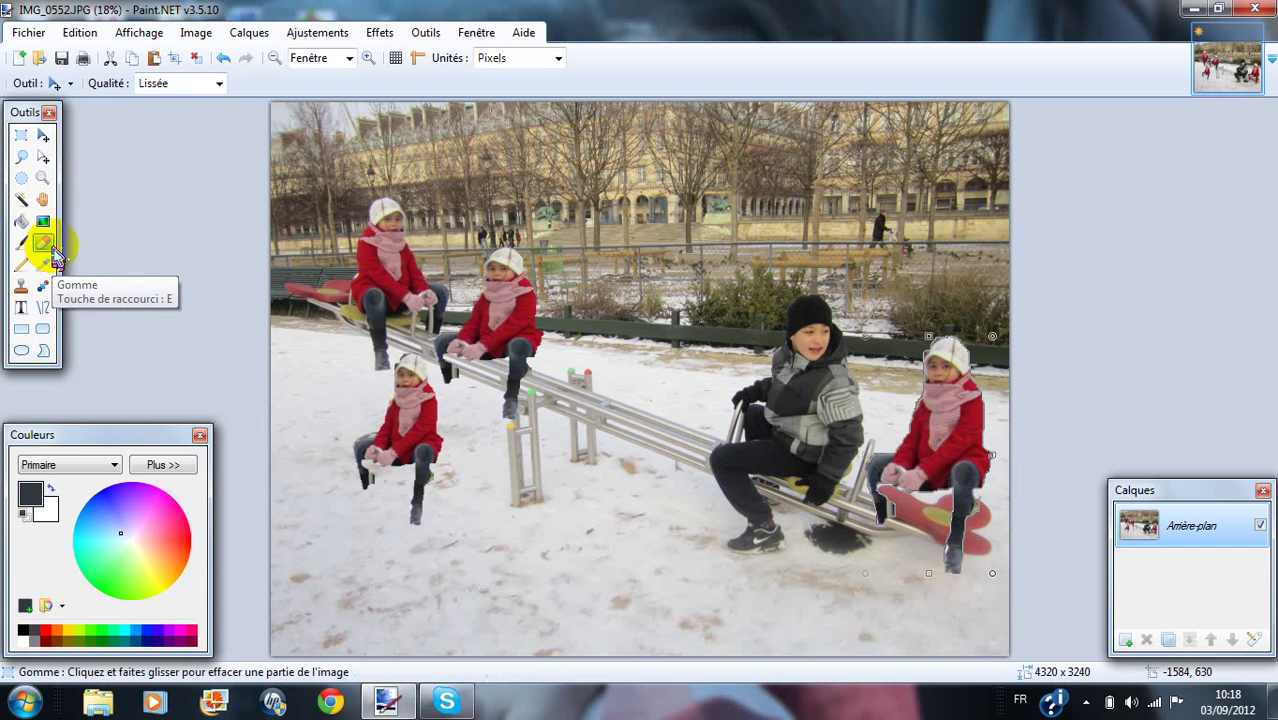
pyautogui.moveTo(727, 516)
pyautogui.mouseDown()
pyautogui.moveTo(870, 529)
pyautogui.moveTo(890, 503)
pyautogui.mouseUp()
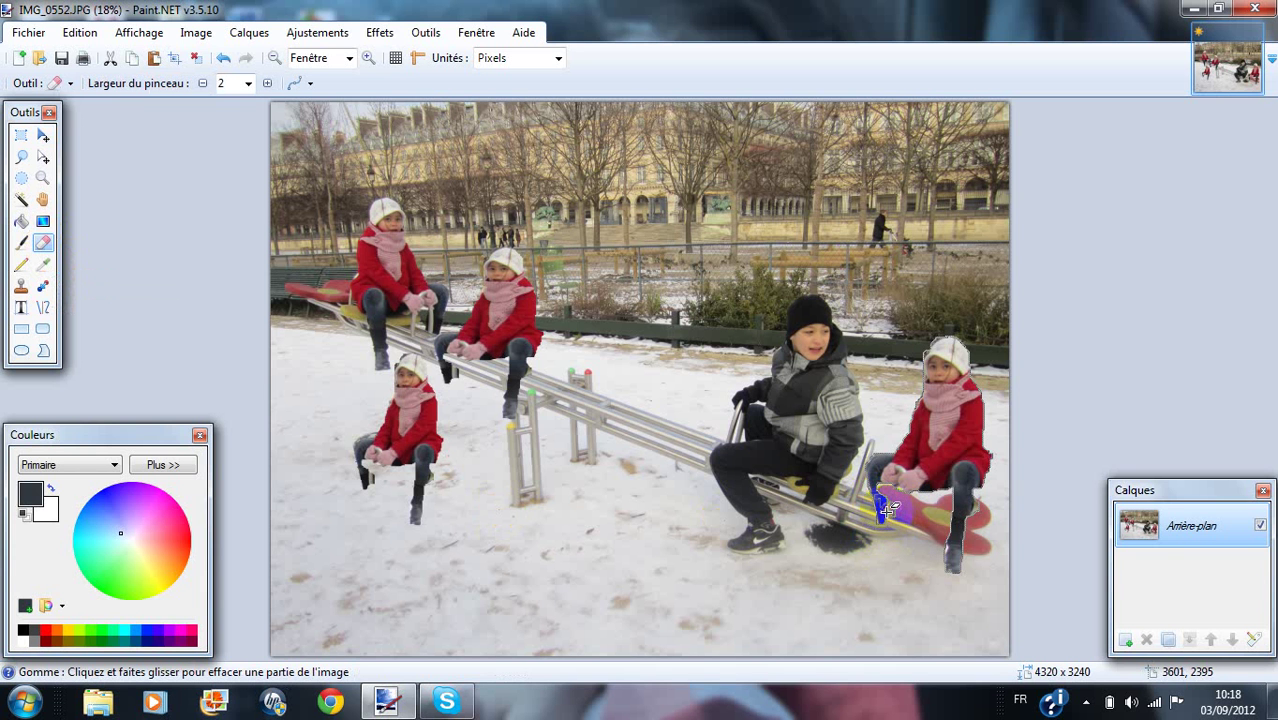
pyautogui.click(61, 87)
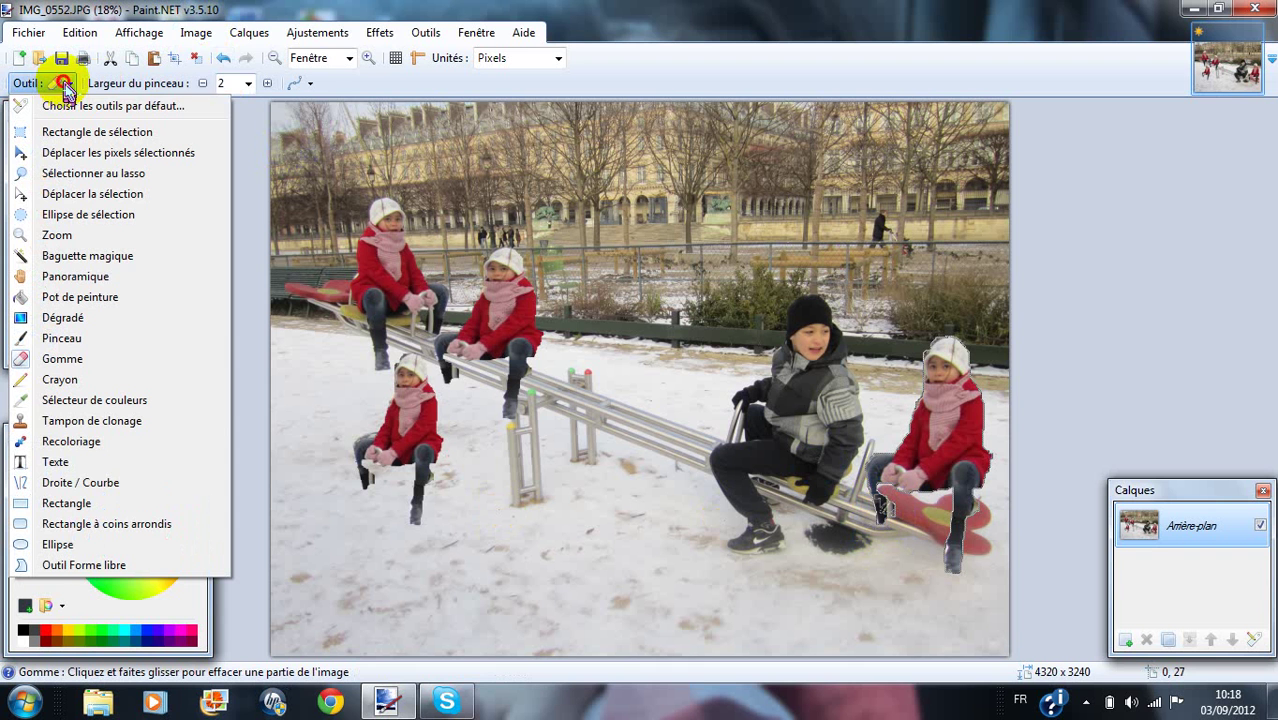
pyautogui.click(265, 86)
pyautogui.click(265, 86)
pyautogui.click(266, 87)
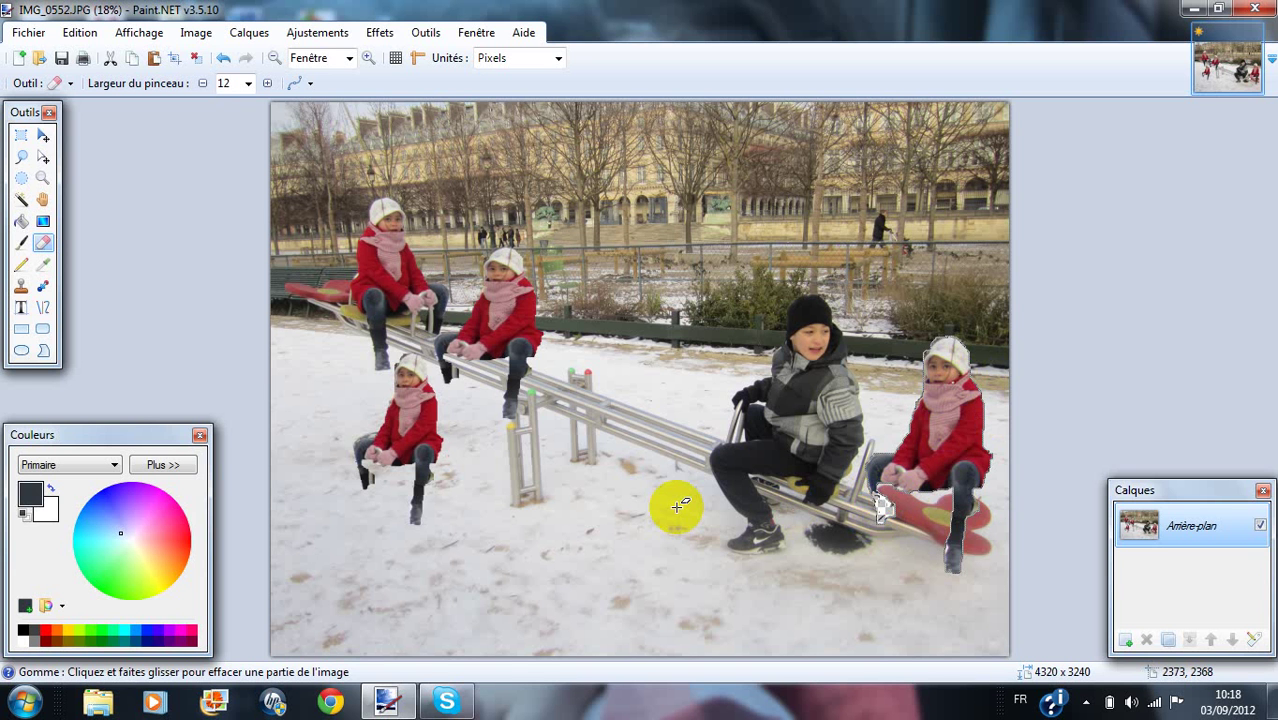
pyautogui.moveTo(418, 295)
pyautogui.mouseDown()
pyautogui.moveTo(719, 339)
pyautogui.moveTo(746, 482)
pyautogui.mouseUp()
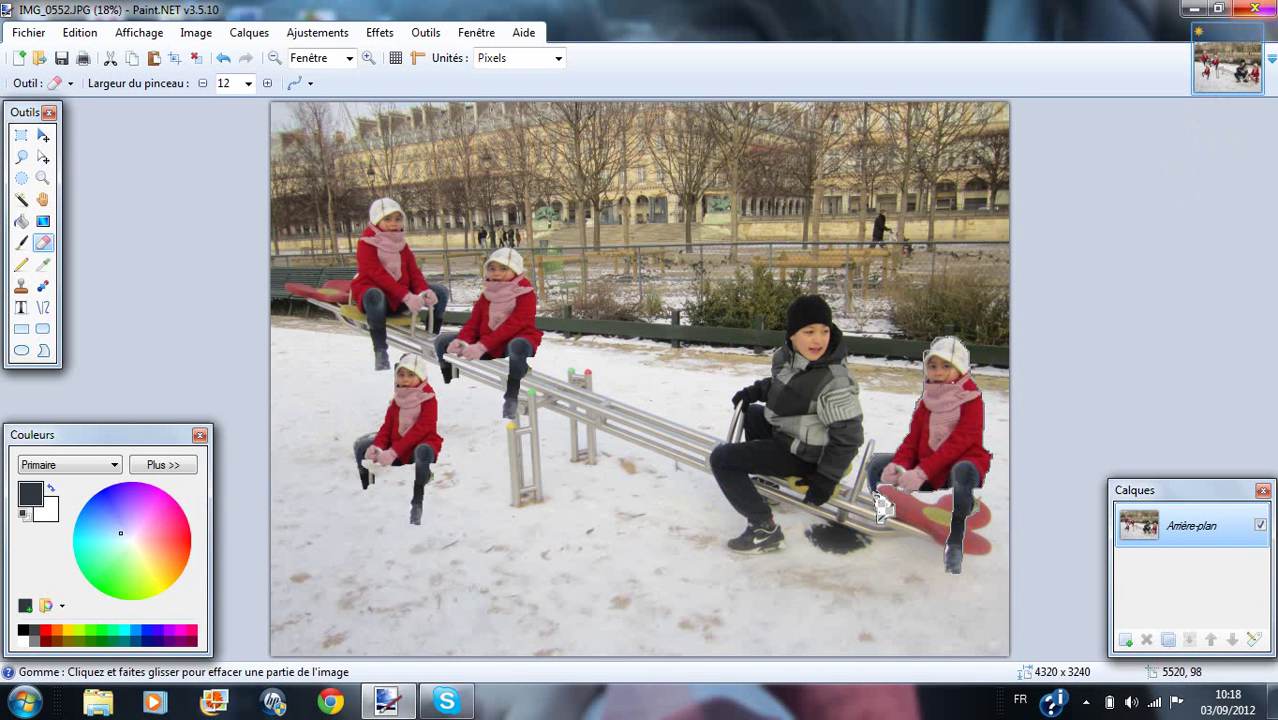
# Close the image editor and discard the unsaved changes to IMG_0552.JPG
pyautogui.click(1254, 8)
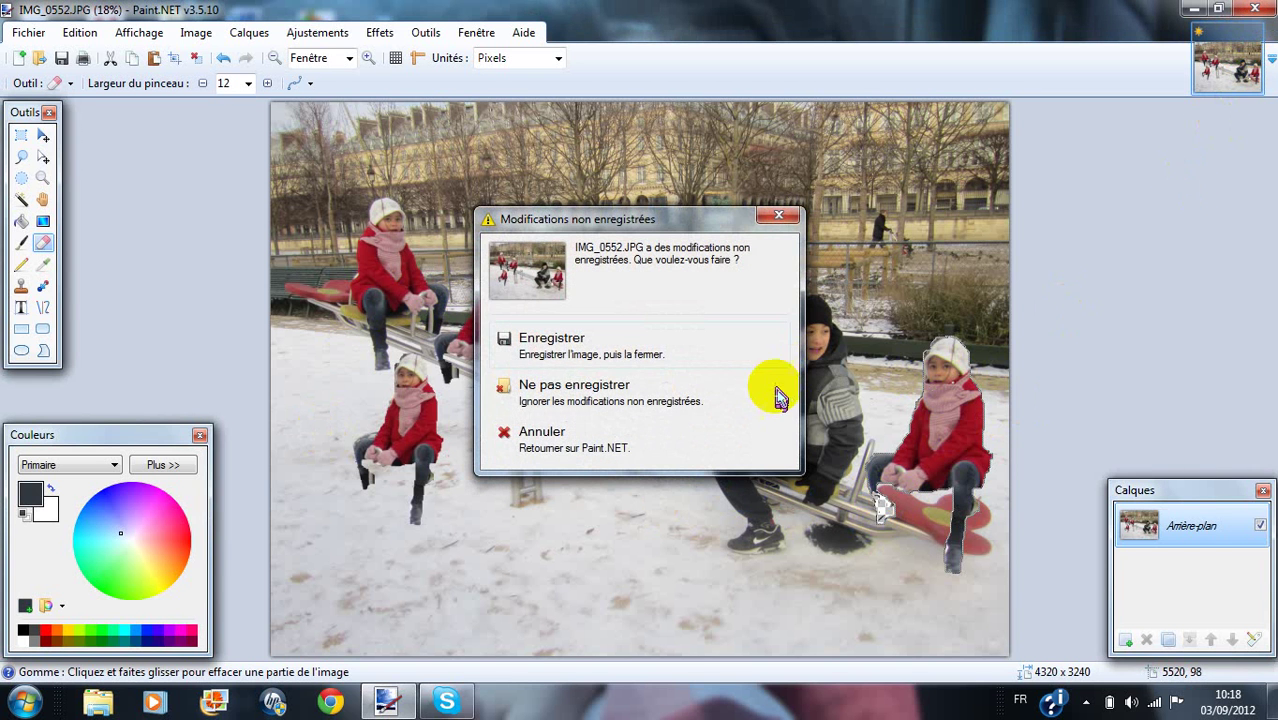
pyautogui.click(730, 418)
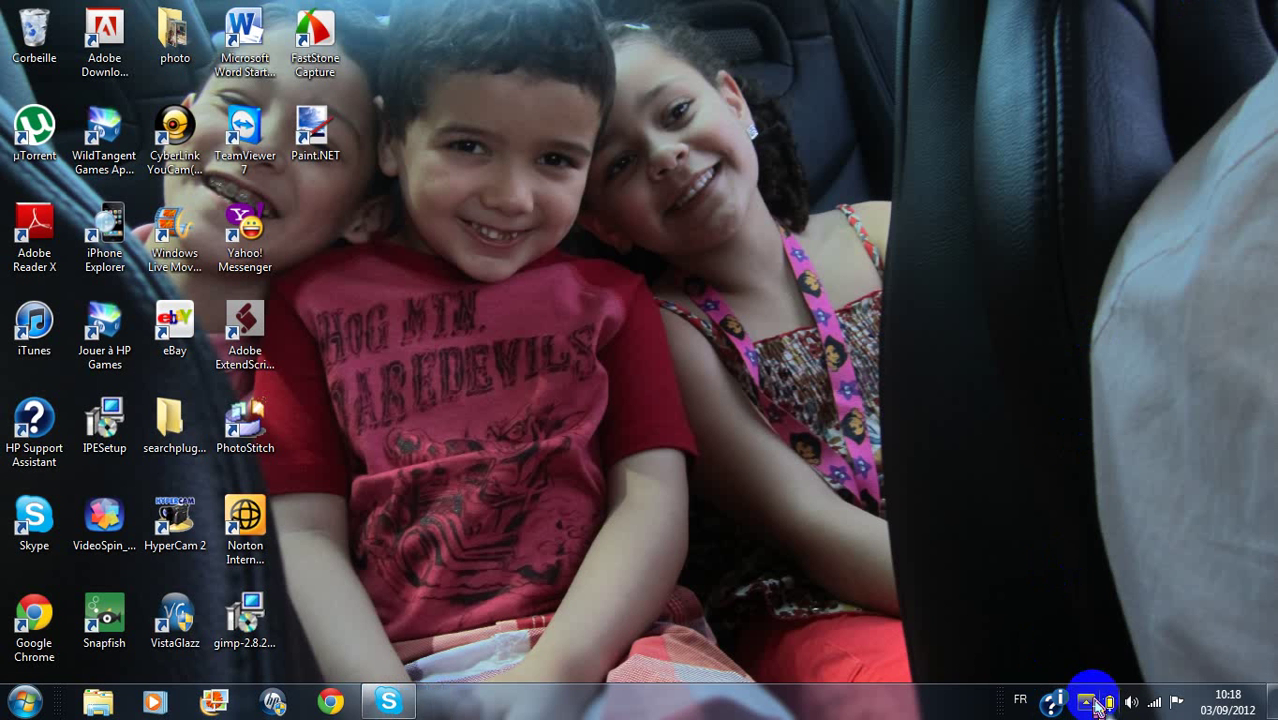
pyautogui.click(1089, 701)
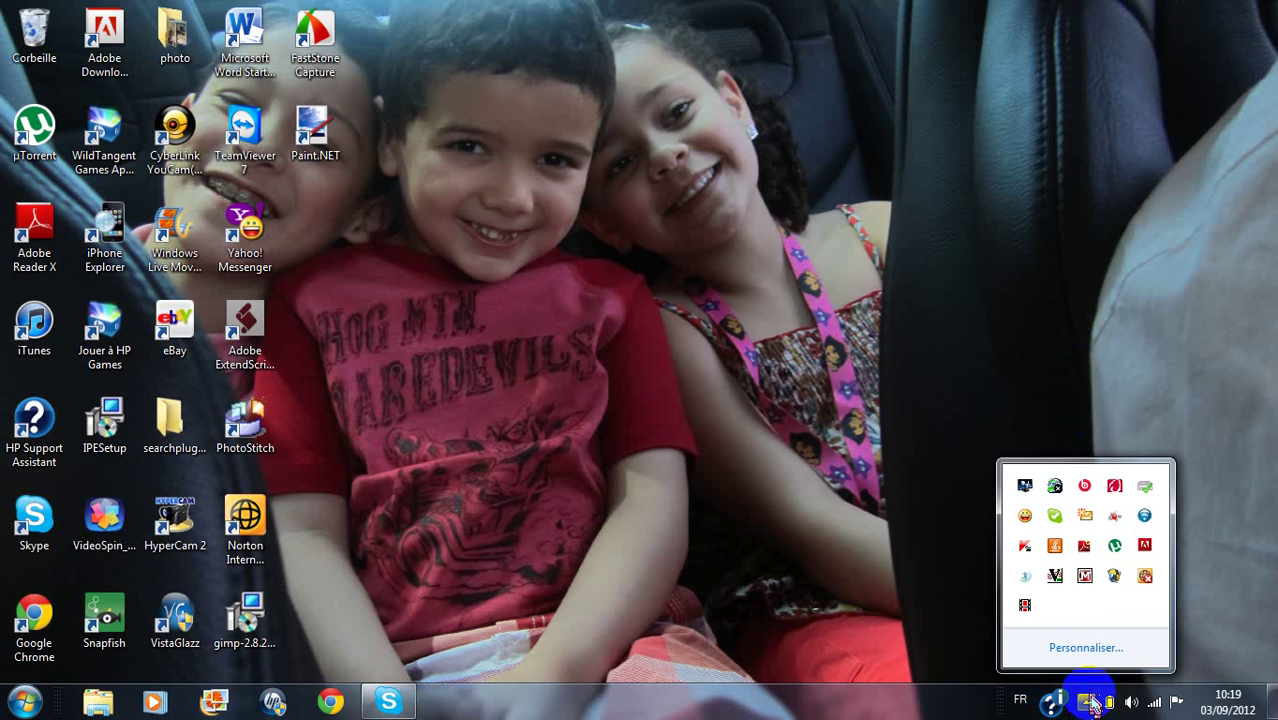